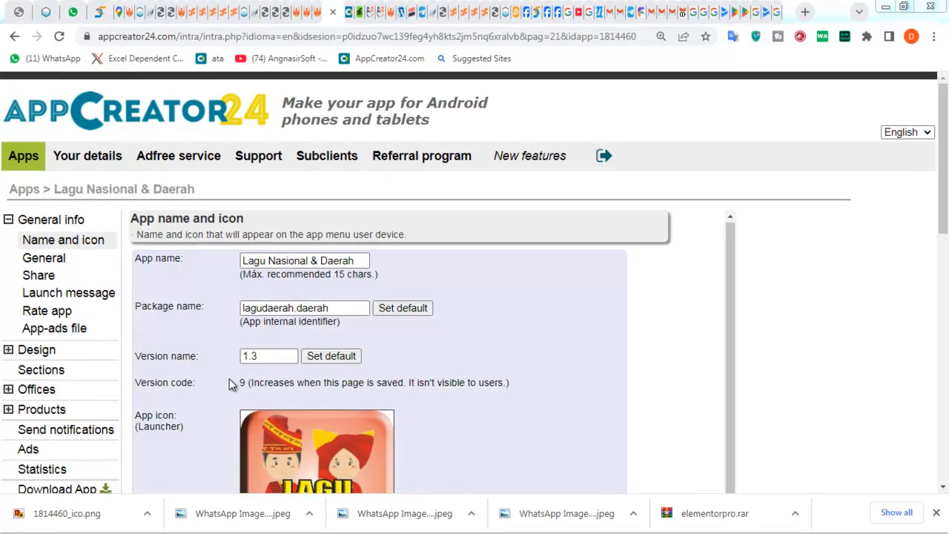
- Download the app's .aab bundle from AppCreator24 as lnd-9.aab into D:\BANK ABU
scroll(327, 368, down, 3)
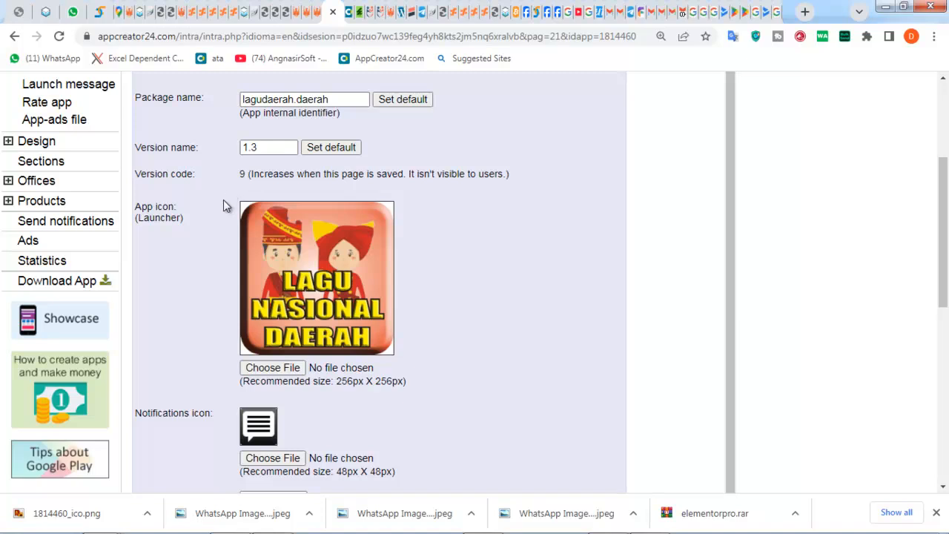
click(349, 11)
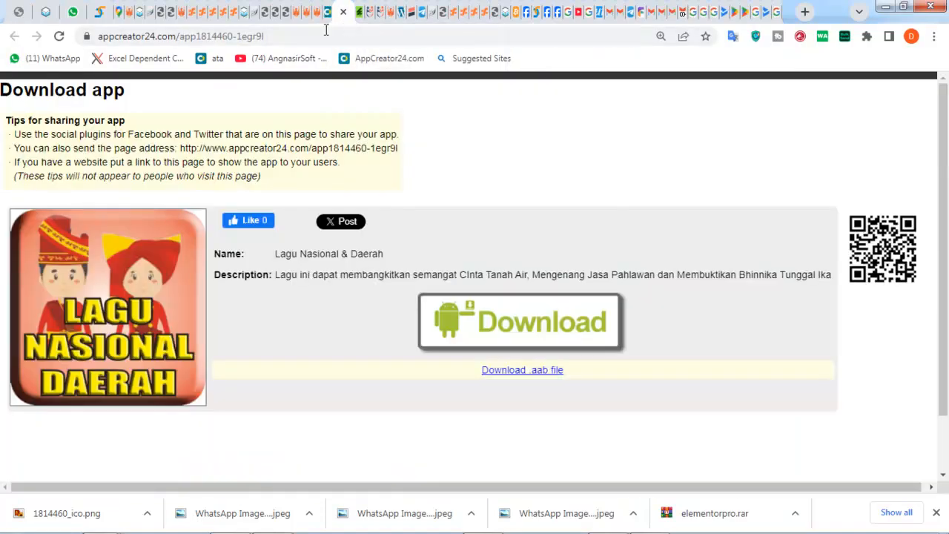
click(505, 370)
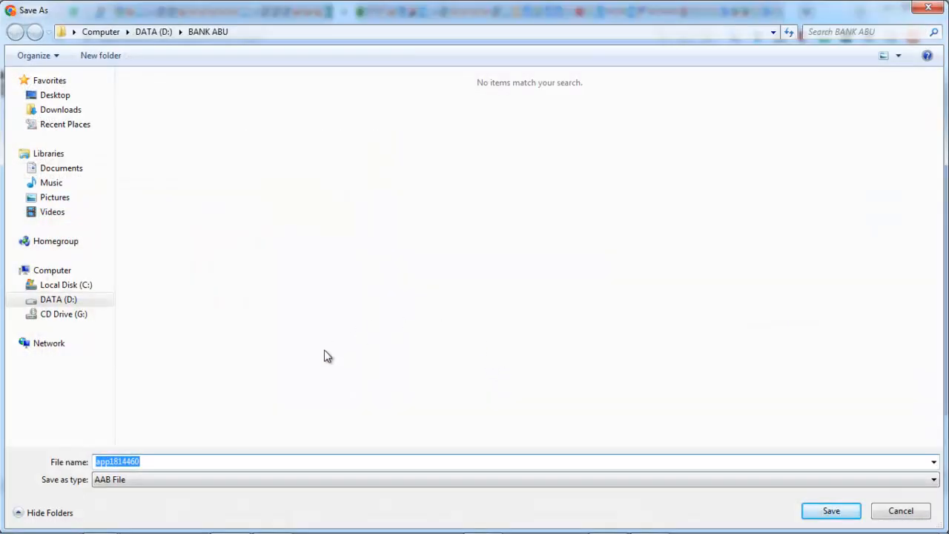
text(ln)
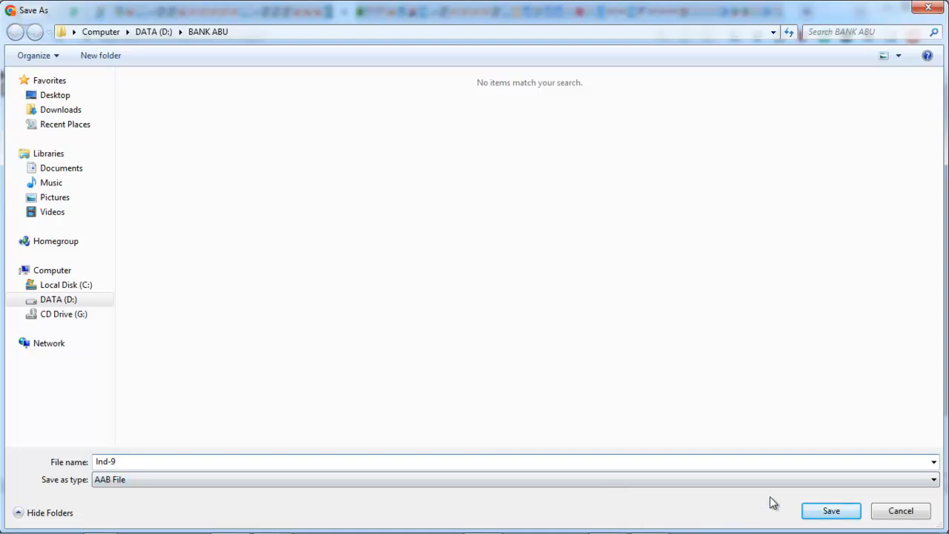
click(821, 511)
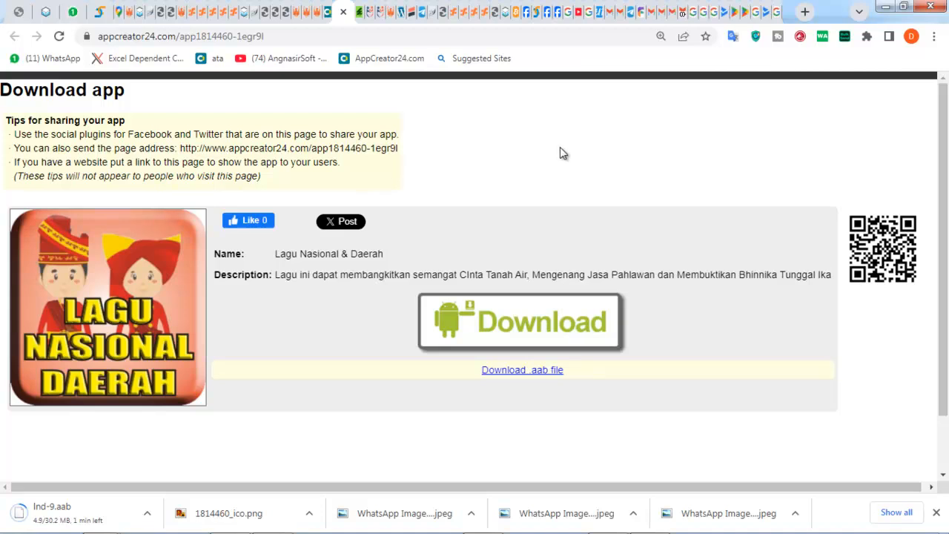
- Disconnect the VeePN extension and bring up the Google Play Console tab
click(754, 37)
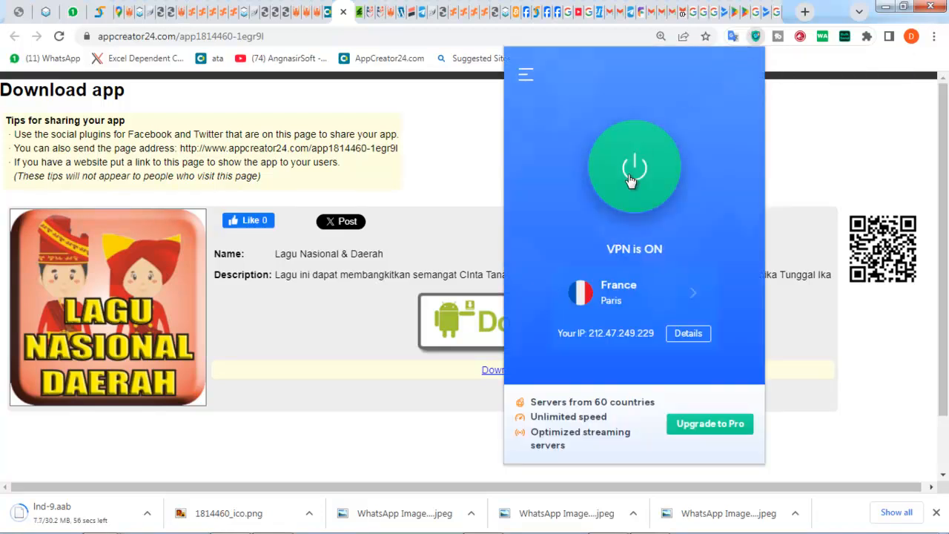
click(626, 174)
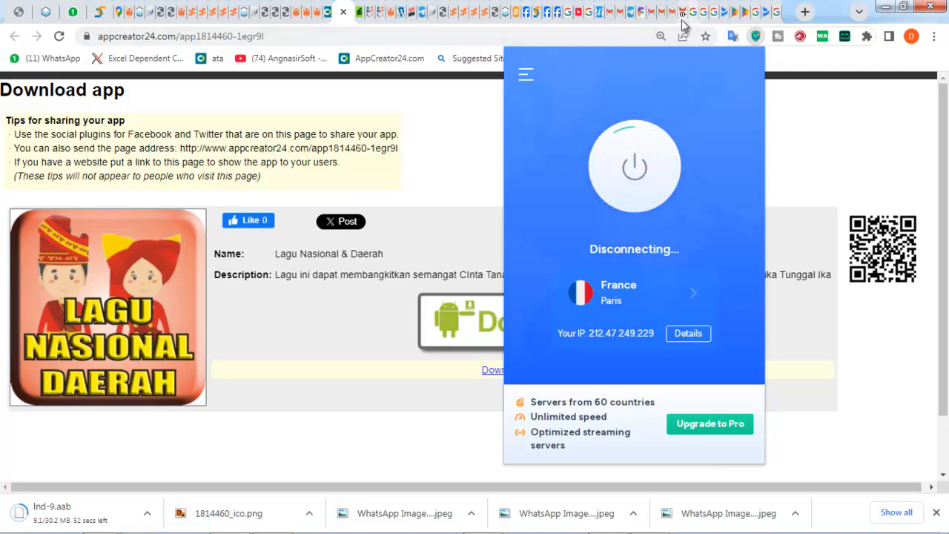
click(722, 17)
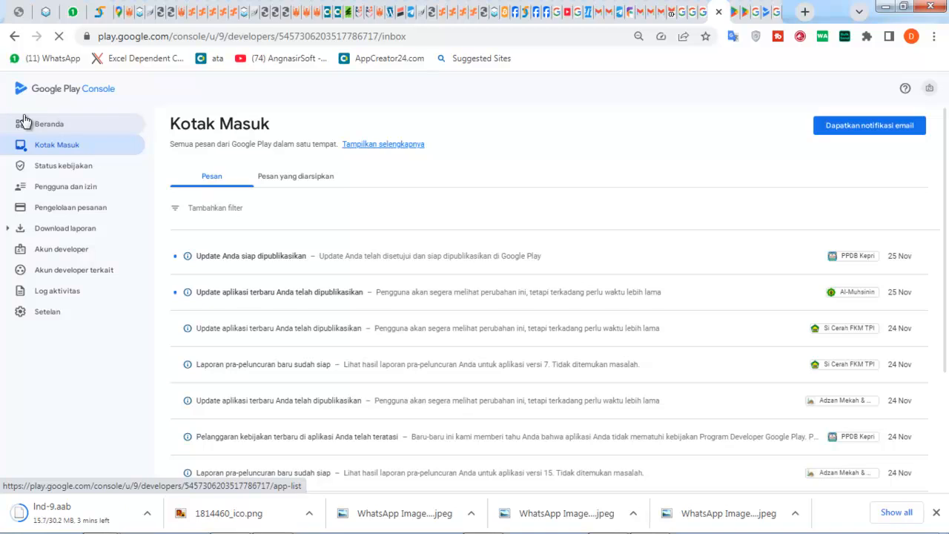
- Stop the inbox from loading and return to the developer home page listing all apps
click(55, 37)
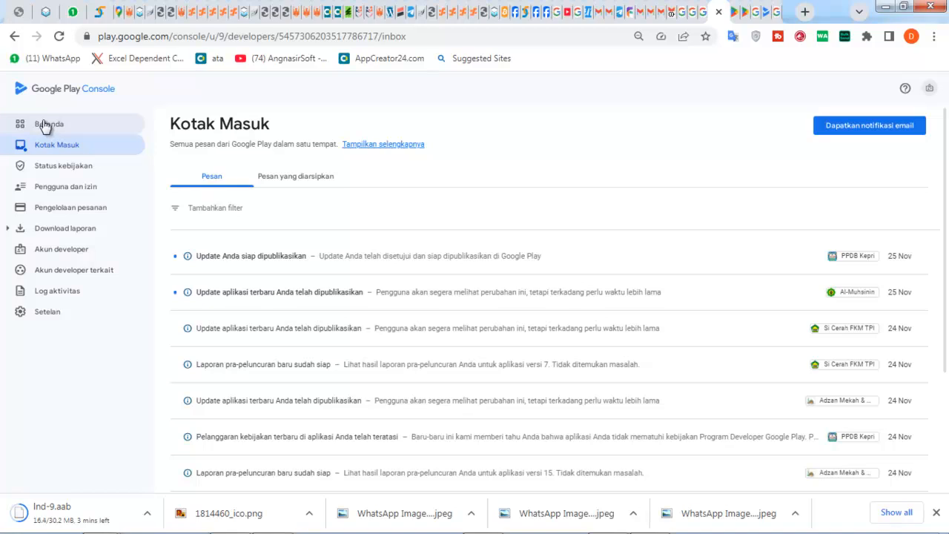
click(13, 37)
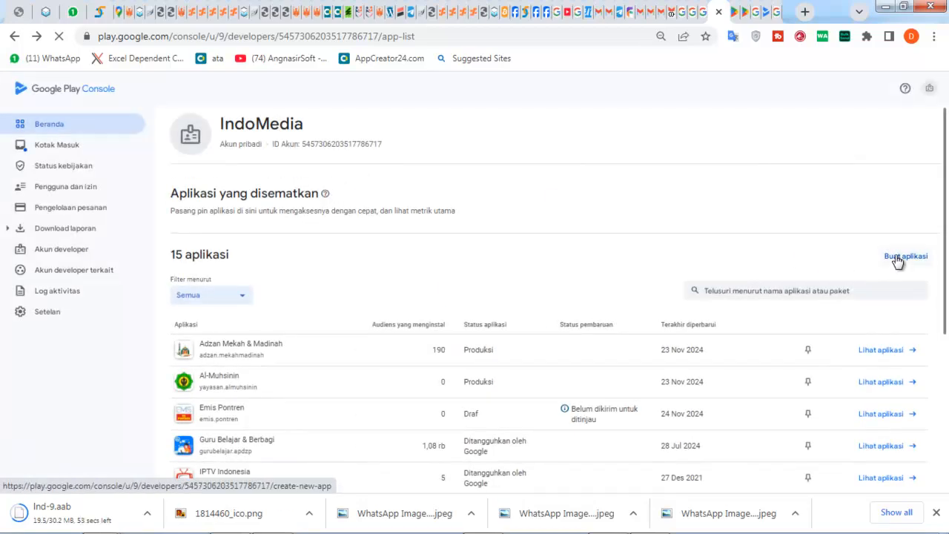
click(895, 257)
- Create the free app 'Lagu Nasional & Daerah', accepting the program policy and US export declarations
click(875, 256)
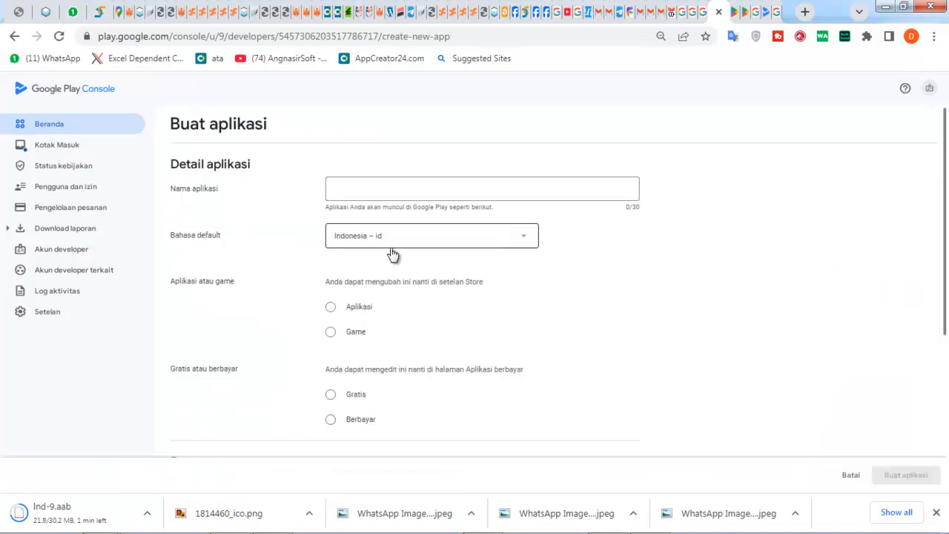
click(331, 311)
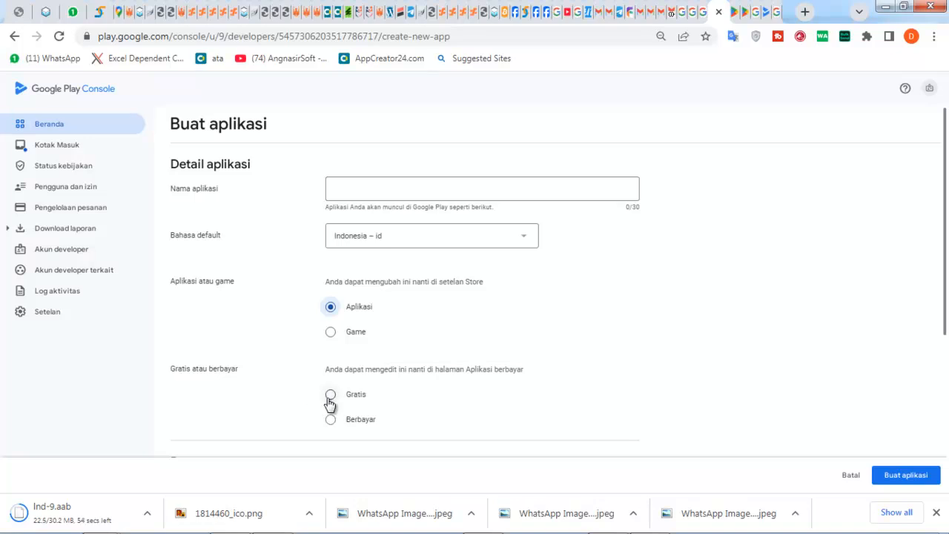
click(330, 393)
click(334, 196)
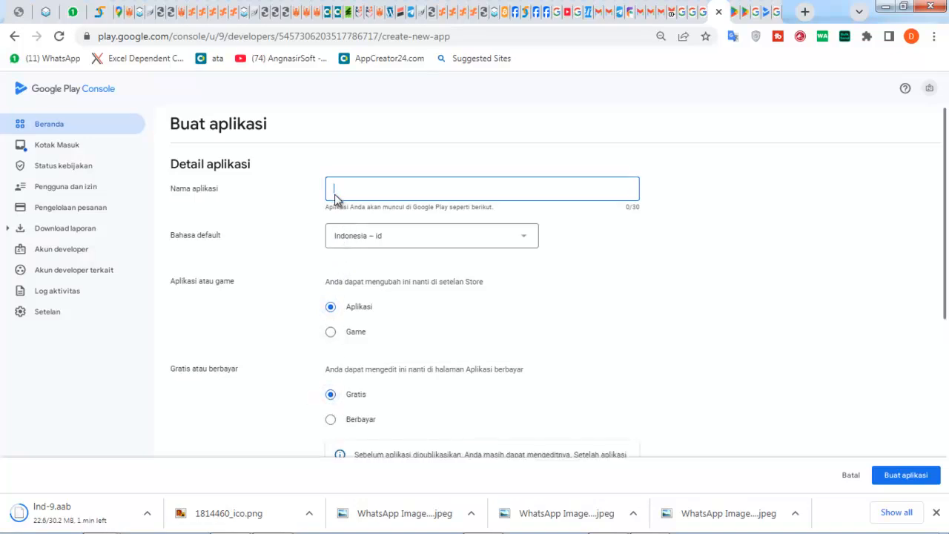
text(Lagu Nasional & Daerah)
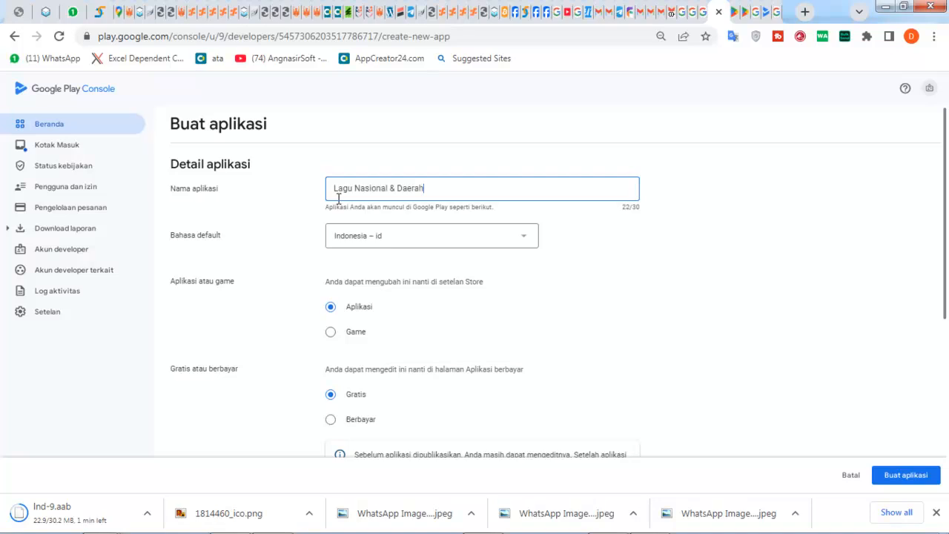
scroll(768, 359, down, 2)
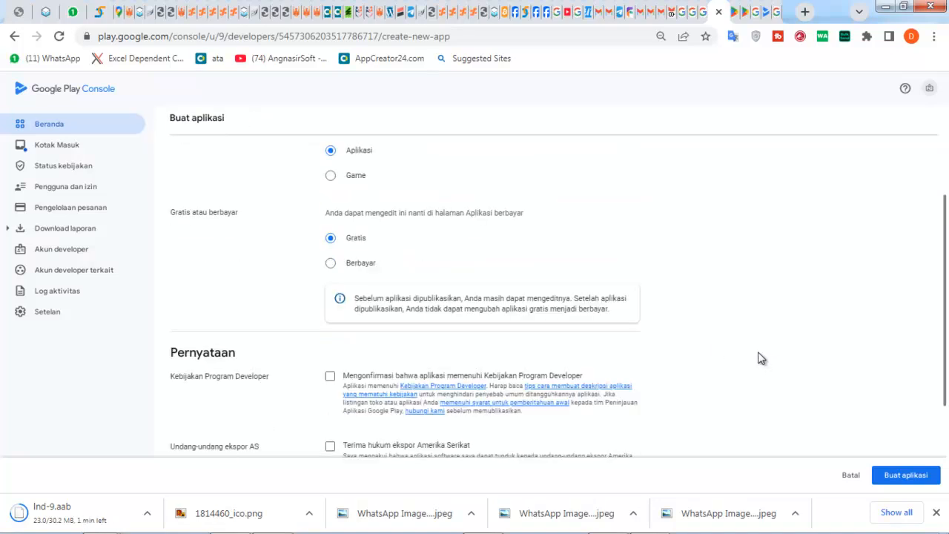
click(330, 376)
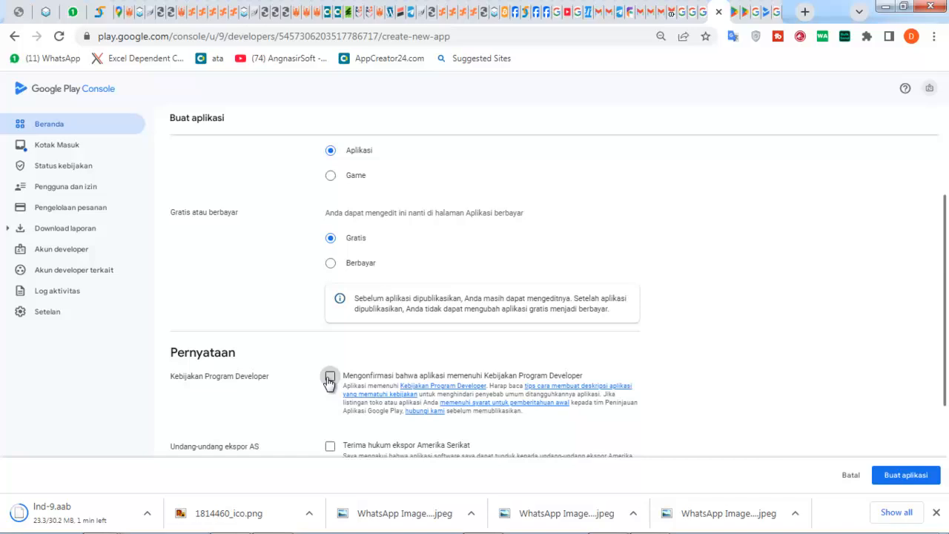
click(330, 446)
scroll(301, 404, down, 2)
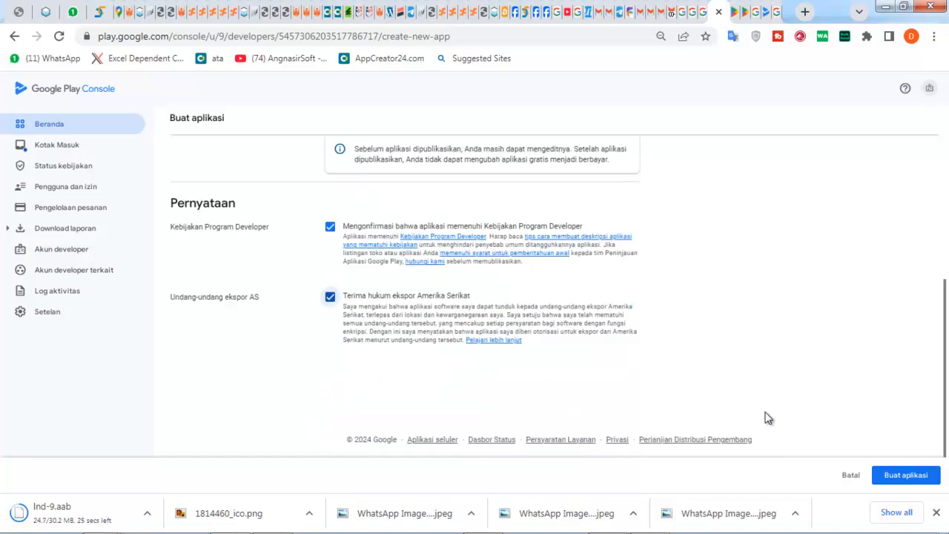
click(905, 481)
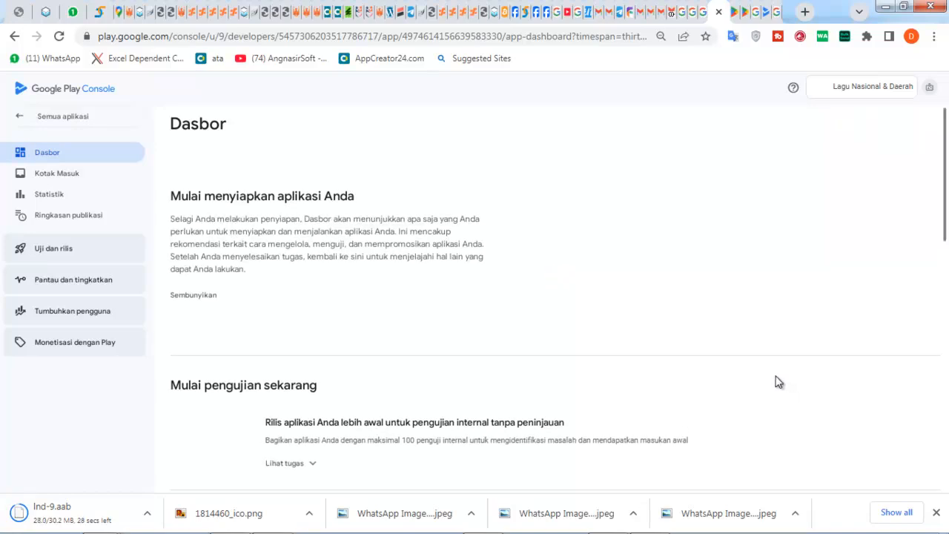
- Expand the internal testing card's task list on the Dasbor
scroll(391, 379, down, 2)
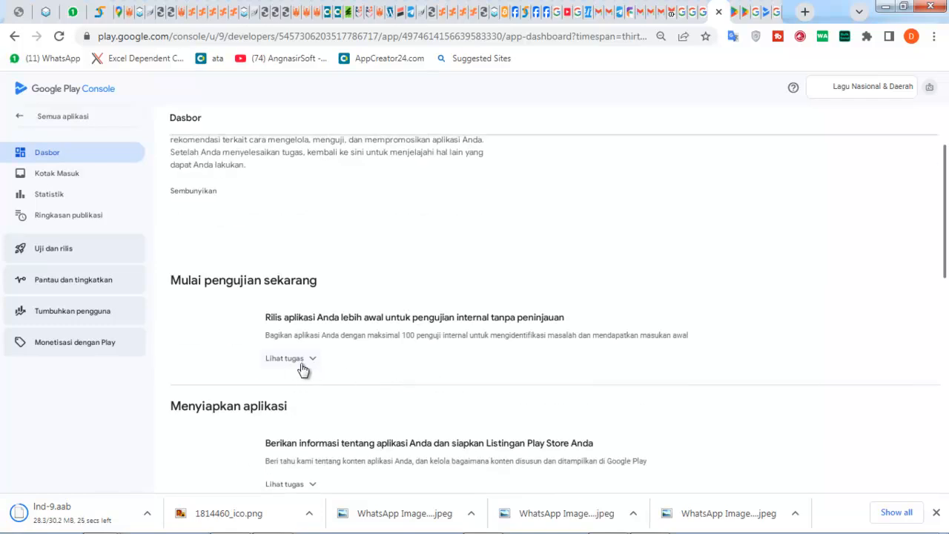
click(312, 365)
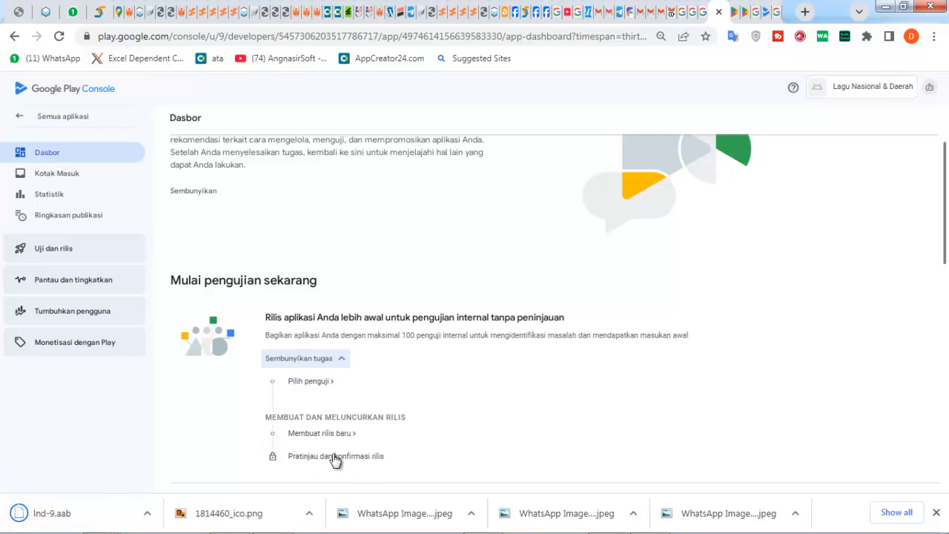
scroll(339, 376, down, 4)
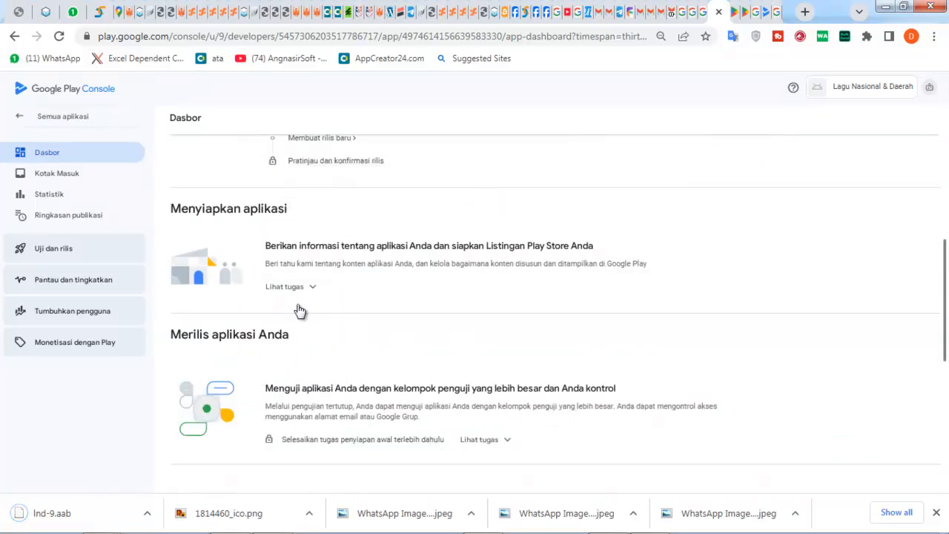
scroll(211, 289, down, 4)
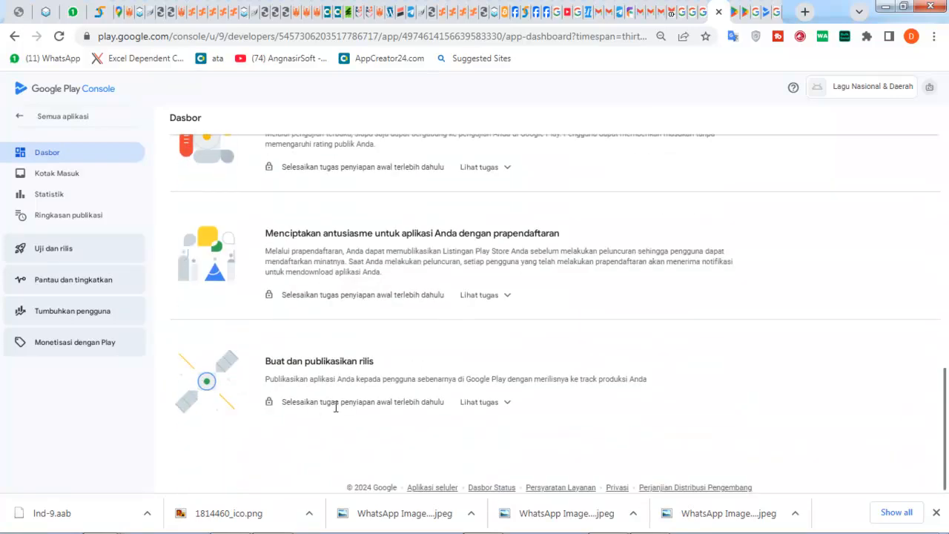
scroll(313, 391, up, 4)
scroll(314, 391, up, 5)
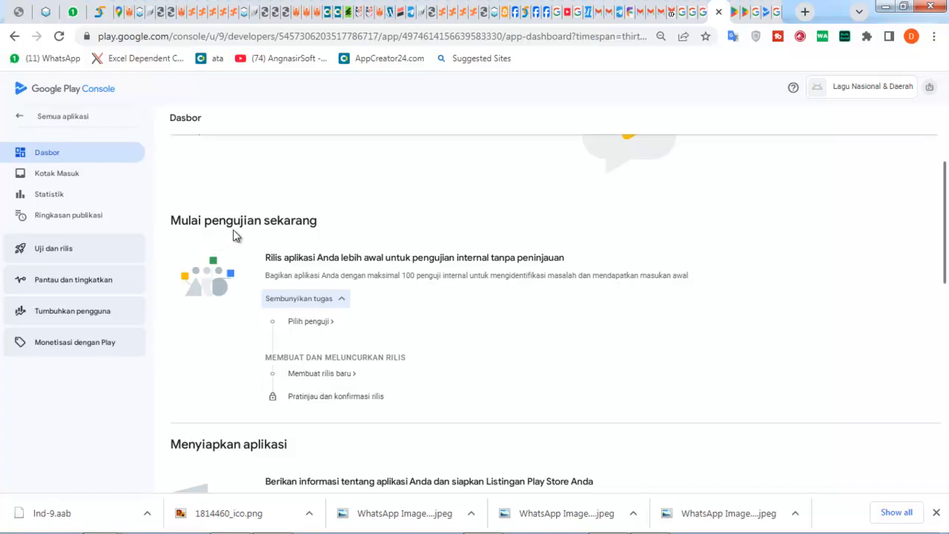
- Choose the 20-user Penguji tester list, enter the feedback e-mail address, and save
click(324, 325)
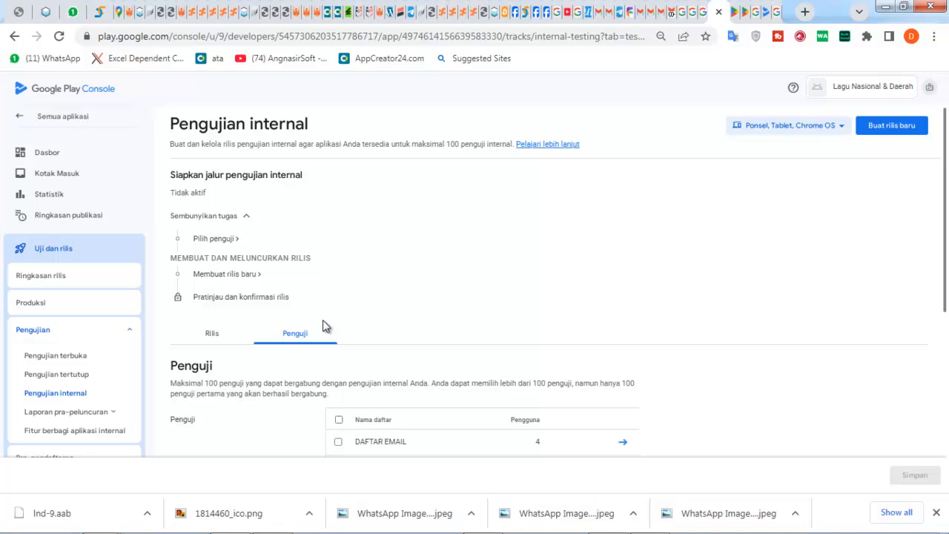
scroll(444, 295, down, 1)
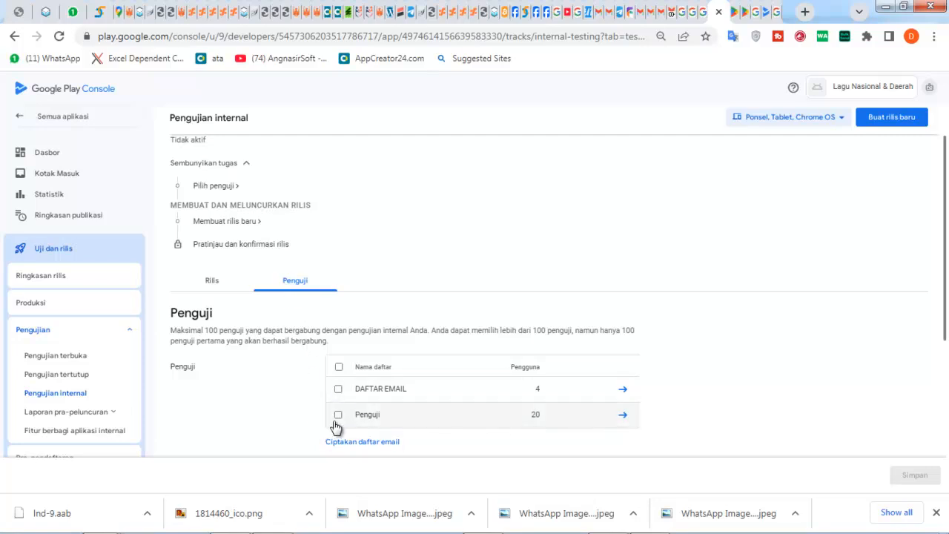
click(338, 416)
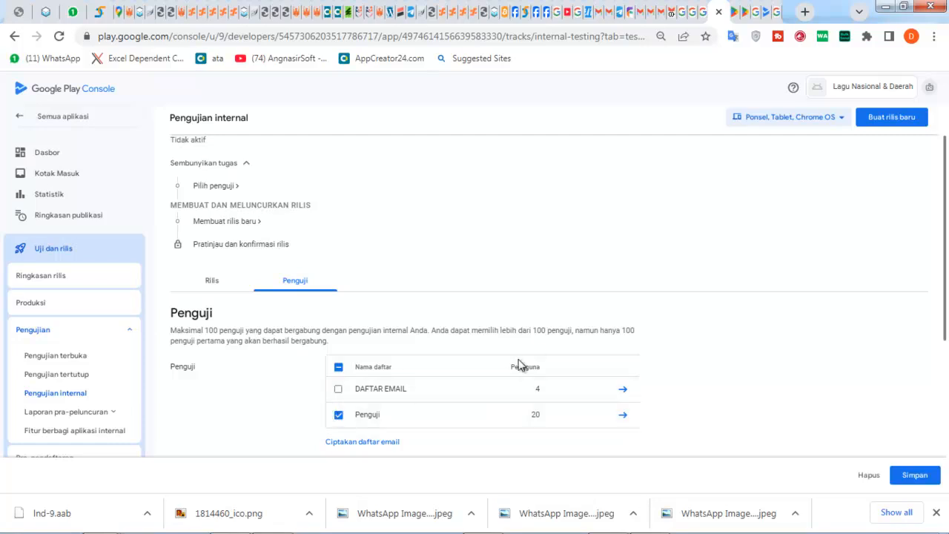
scroll(519, 363, down, 2)
click(337, 378)
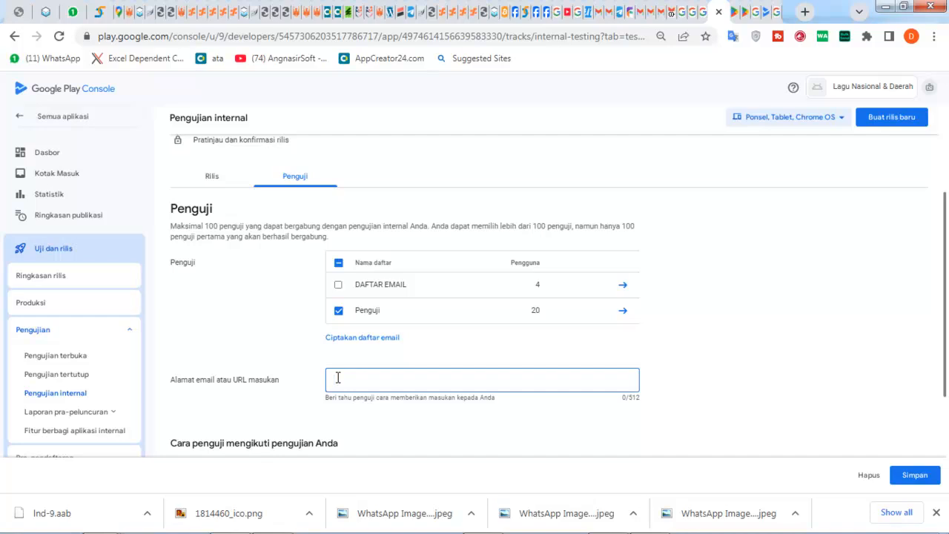
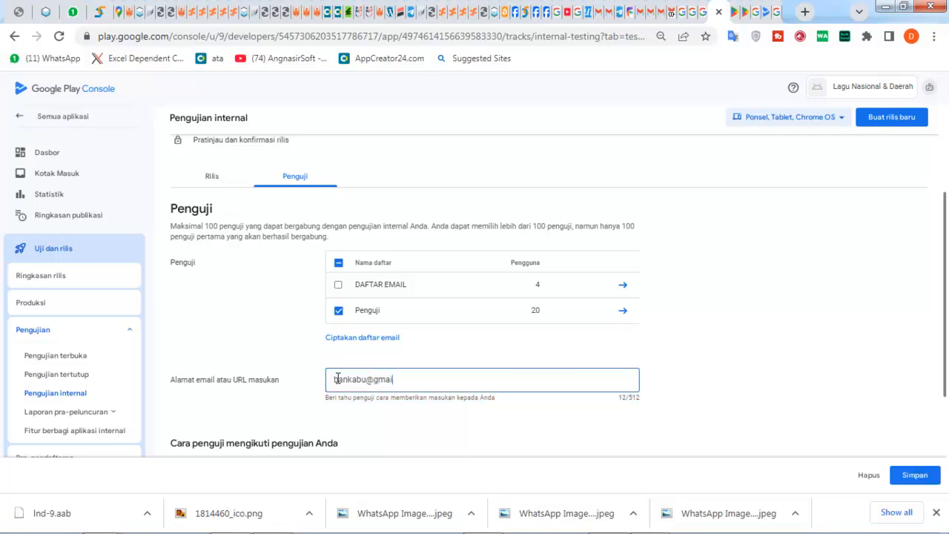
scroll(374, 434, down, 2)
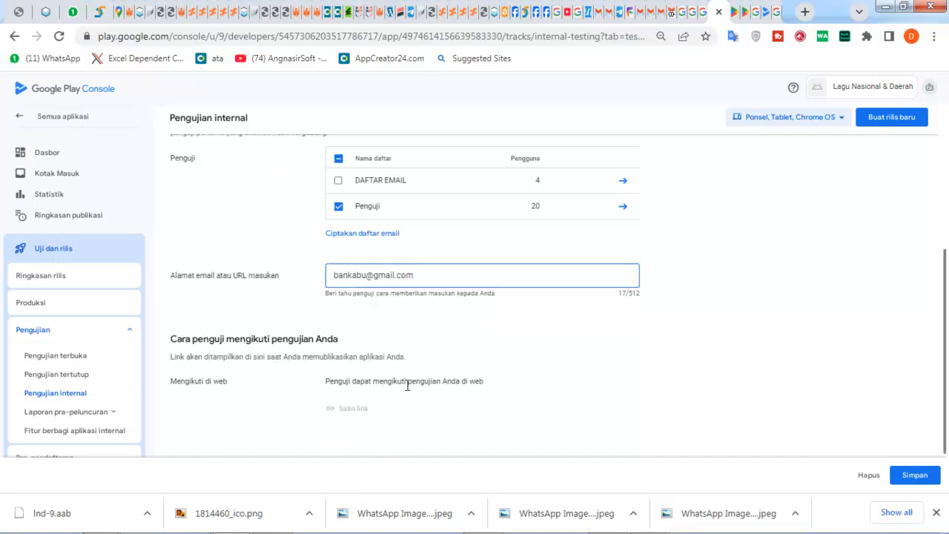
click(911, 475)
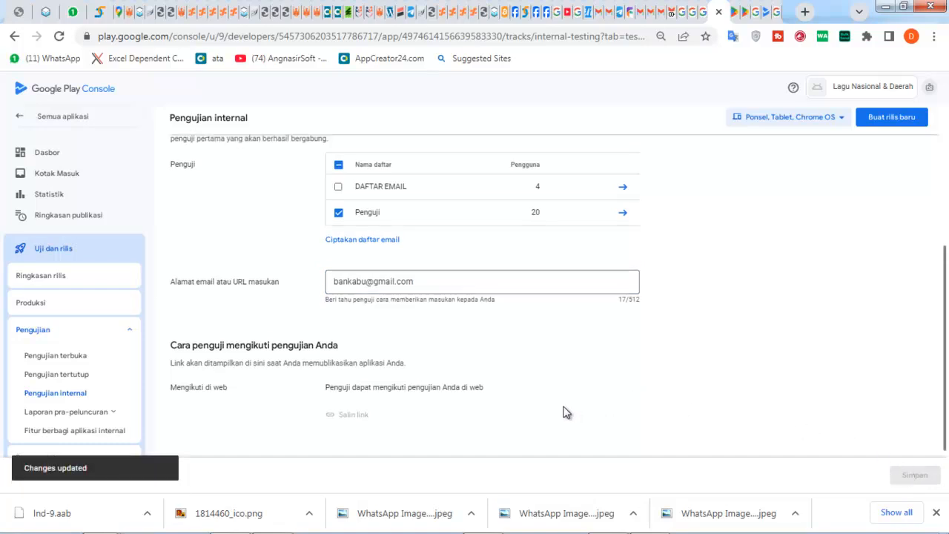
scroll(562, 407, up, 1)
scroll(559, 403, up, 3)
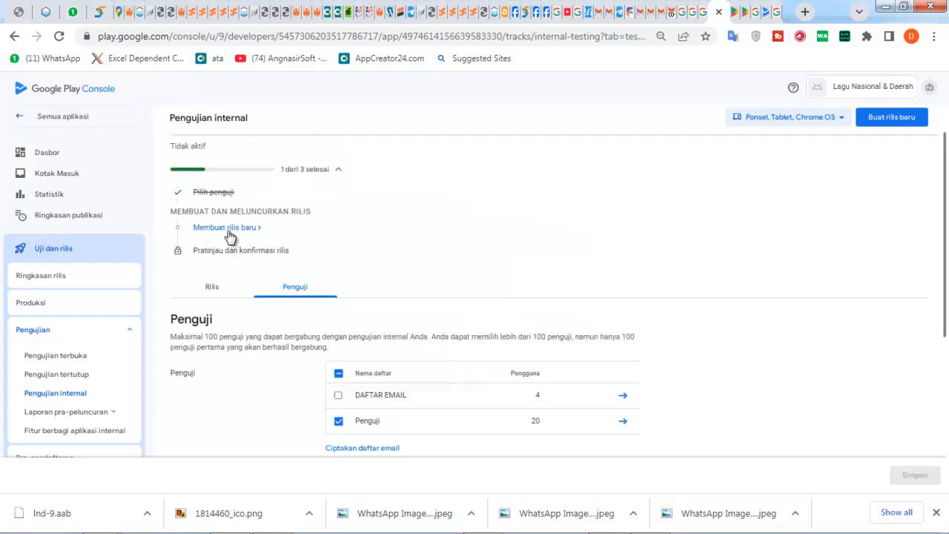
- Start a new internal testing release and have Google generate its app signing key
click(909, 119)
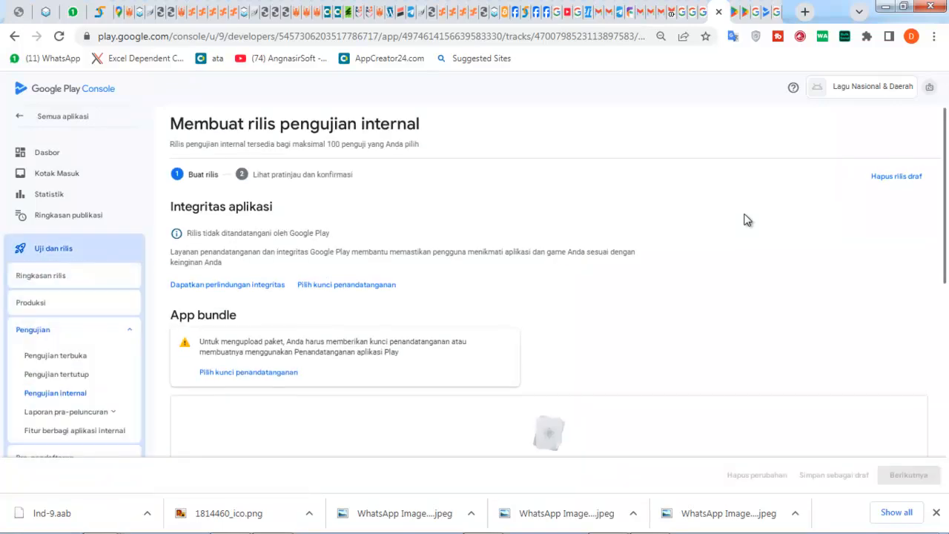
scroll(671, 270, down, 2)
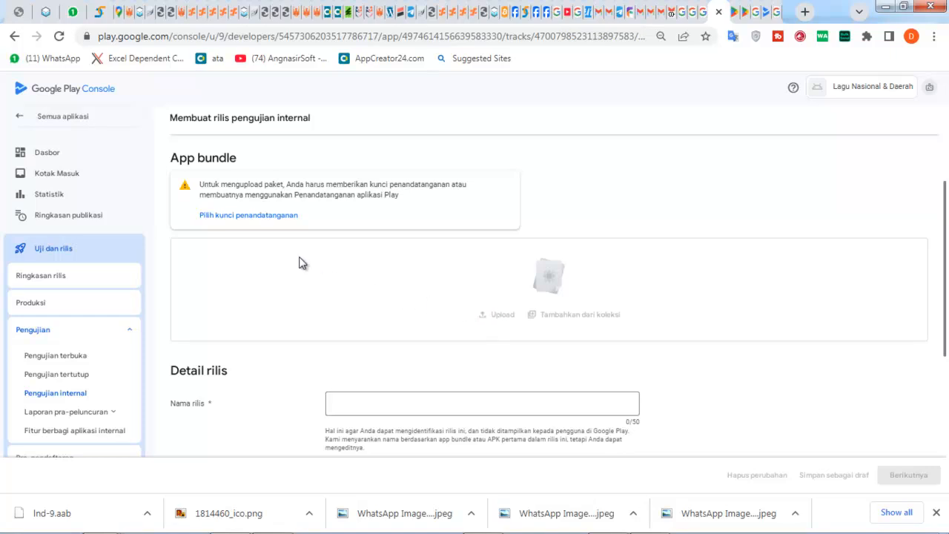
click(262, 219)
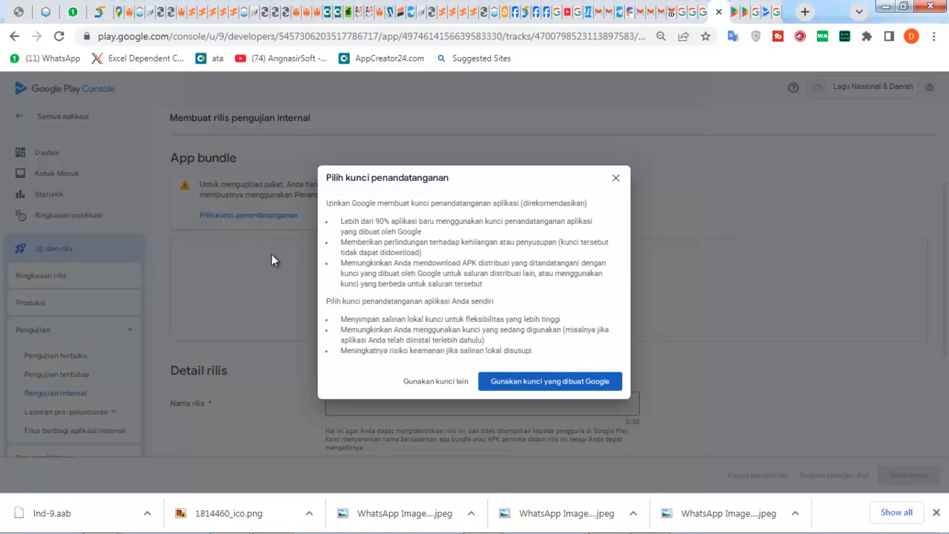
click(490, 382)
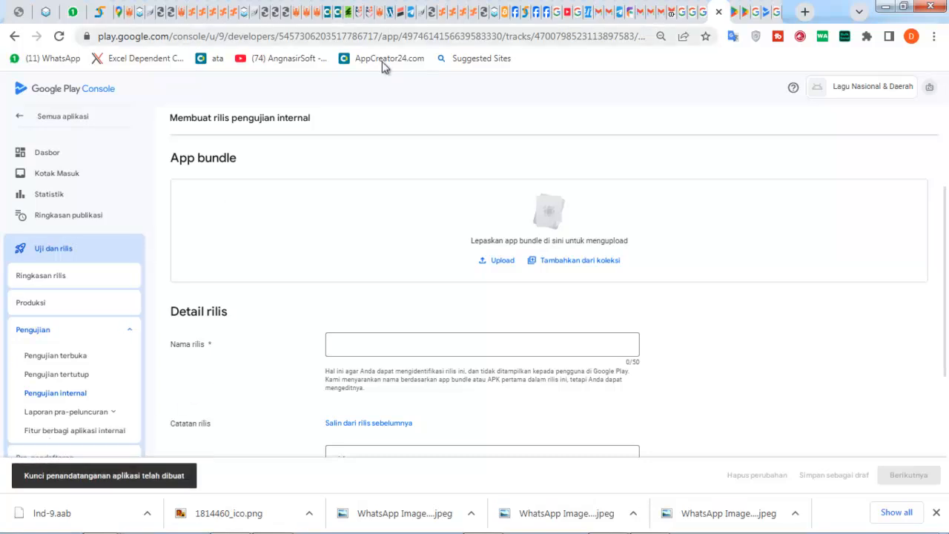
- Upload lnd-9.aab from D:\BANK ABU into the release and select the release-notes placeholder line
click(501, 265)
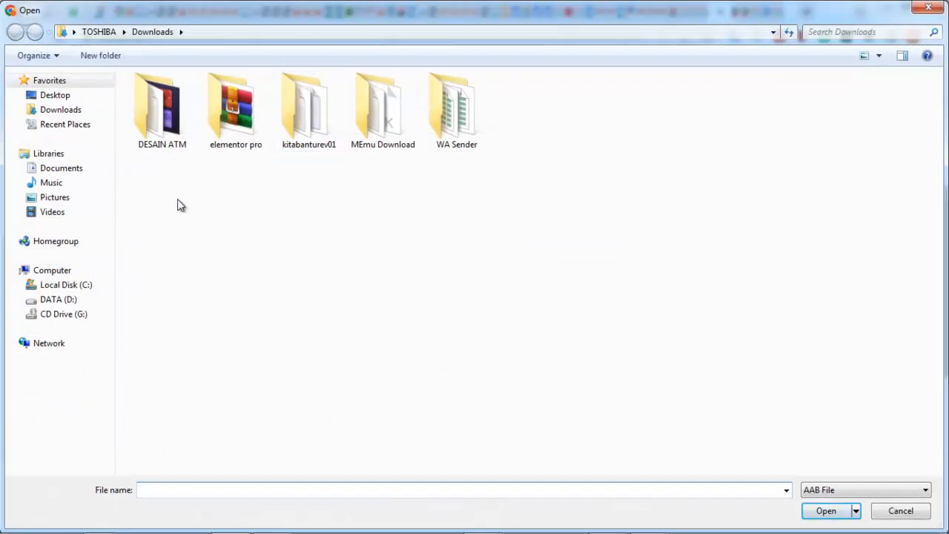
click(52, 302)
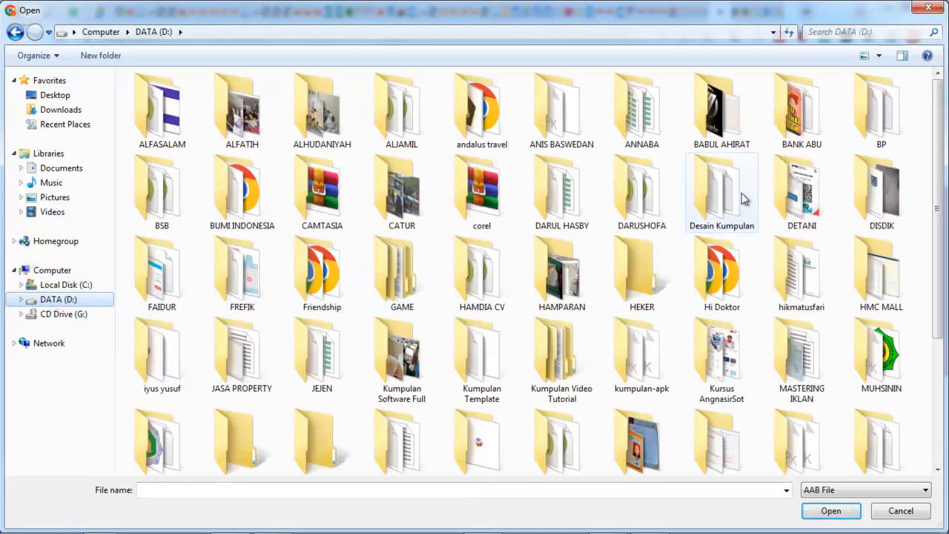
double_click(798, 123)
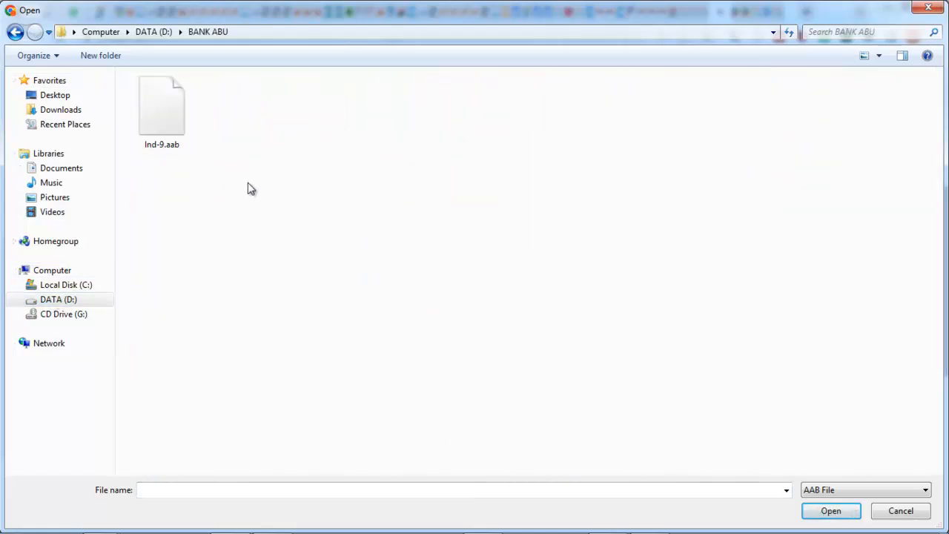
double_click(176, 131)
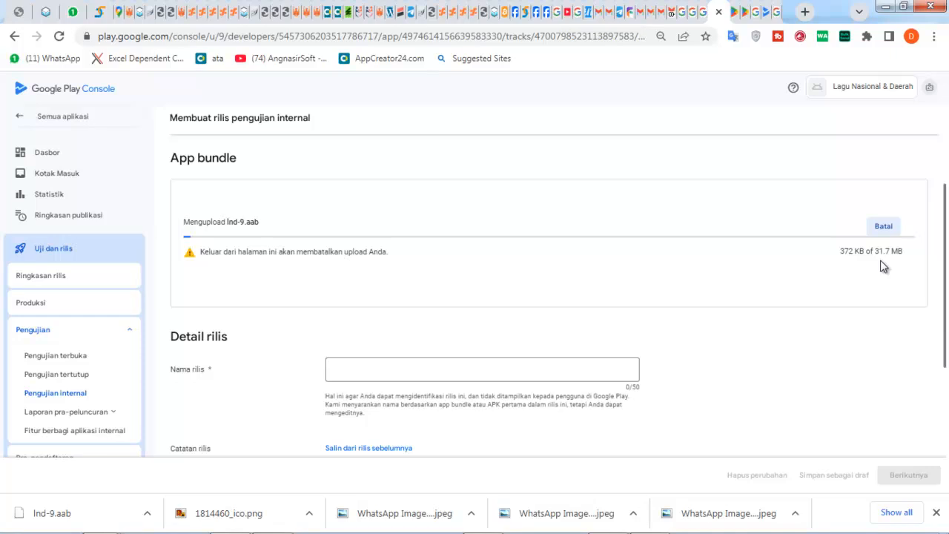
scroll(805, 301, down, 3)
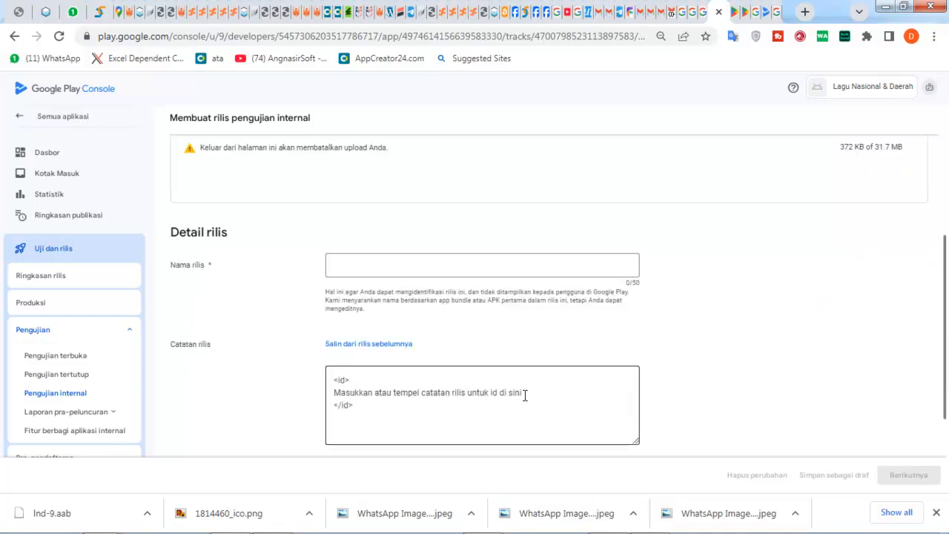
drag(524, 395, 333, 397)
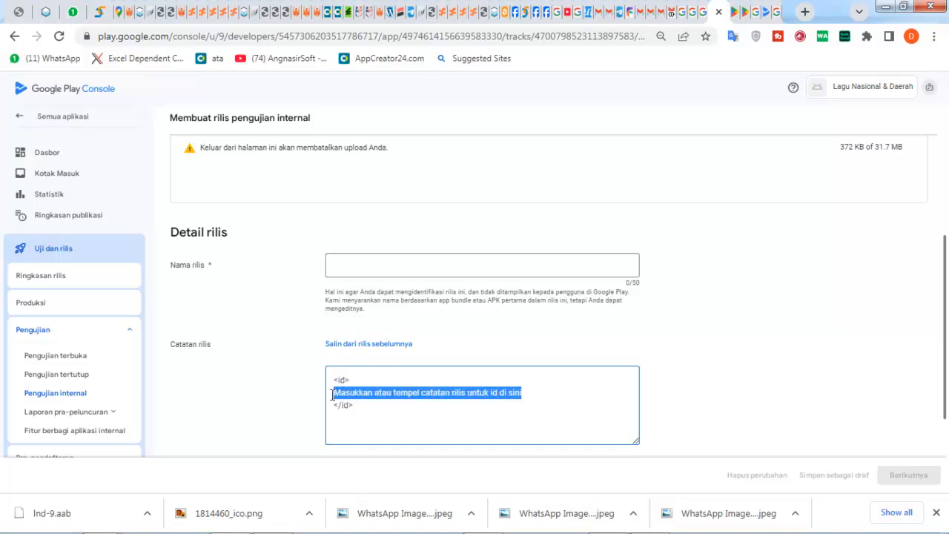
- Replace the release-notes placeholder with 'Rilis Aplikasi terbaru'
text(Rilis A)
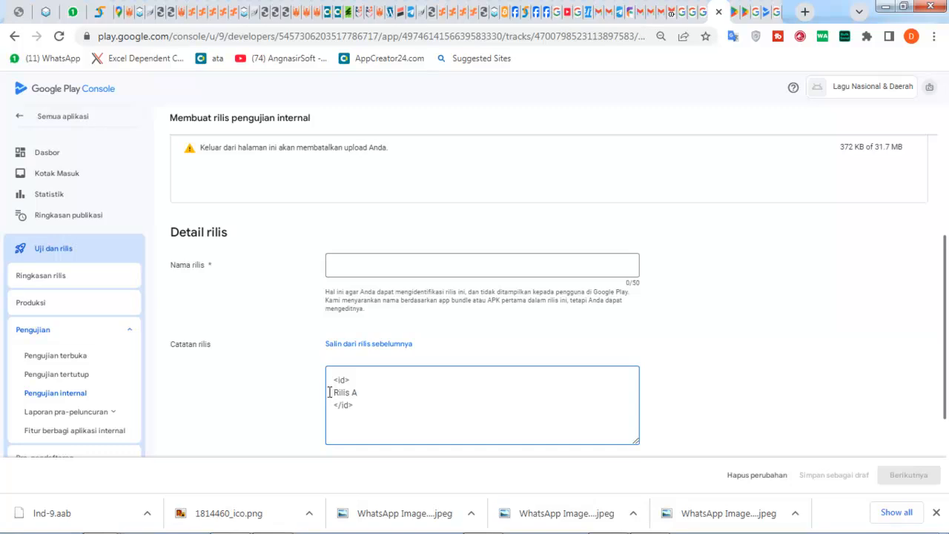
text(kasi terbrau)
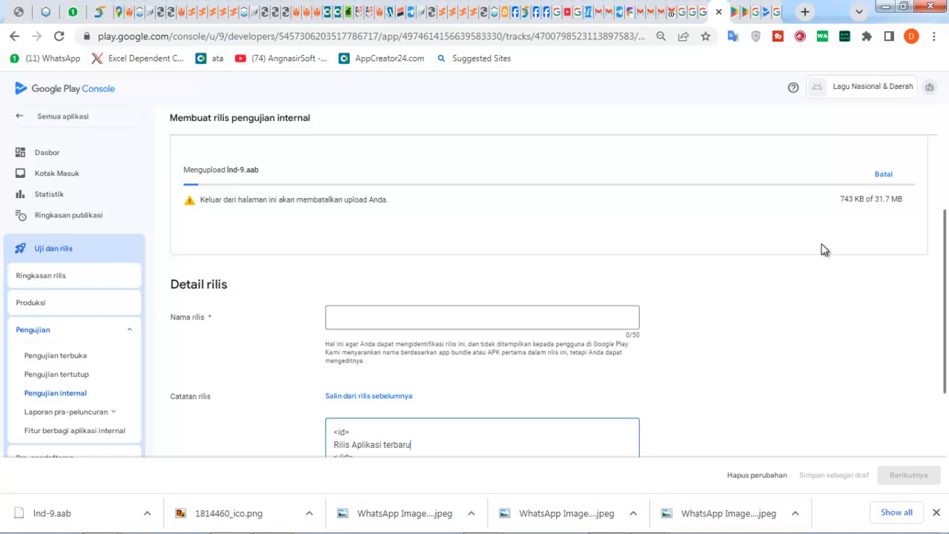
- Wait for the bundle upload to reach 30.1 of 31.7 MB, checking the Integritas aplikasi section
mouse_move(375, 513)
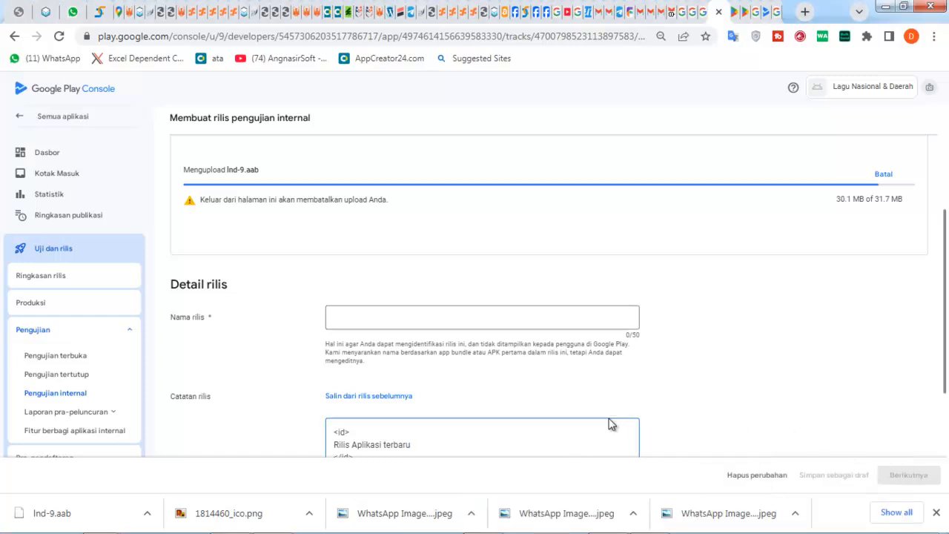
mouse_move(291, 526)
mouse_move(268, 523)
scroll(642, 277, up, 2)
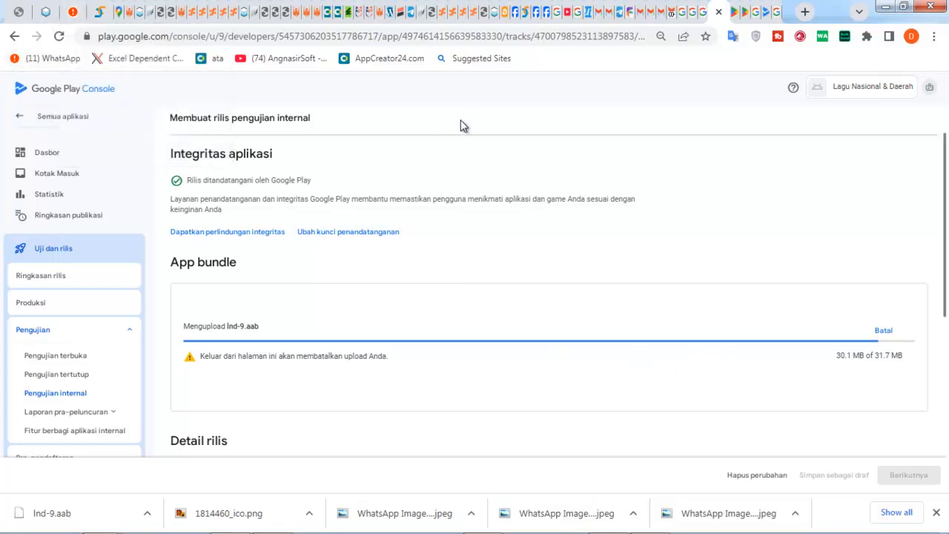
scroll(840, 337, down, 2)
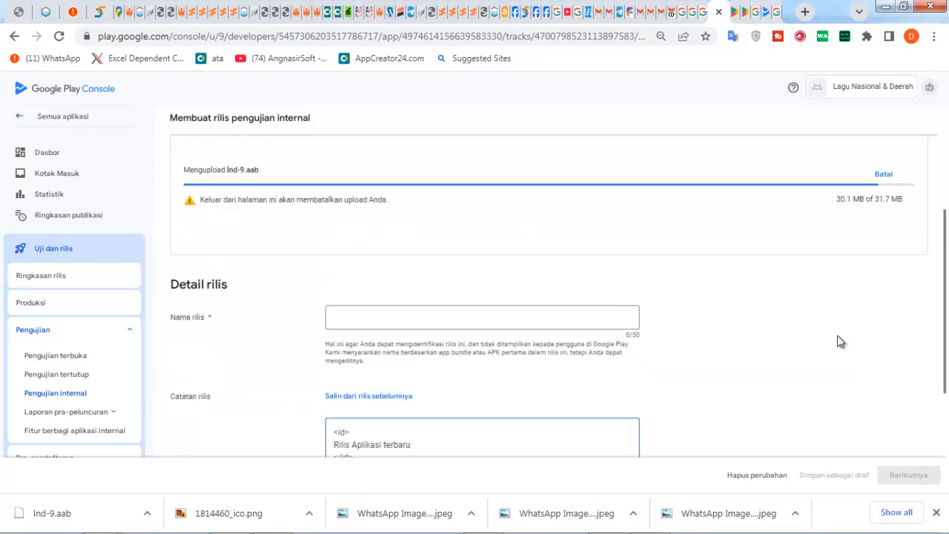
scroll(831, 345, up, 3)
scroll(829, 347, down, 3)
scroll(829, 347, up, 3)
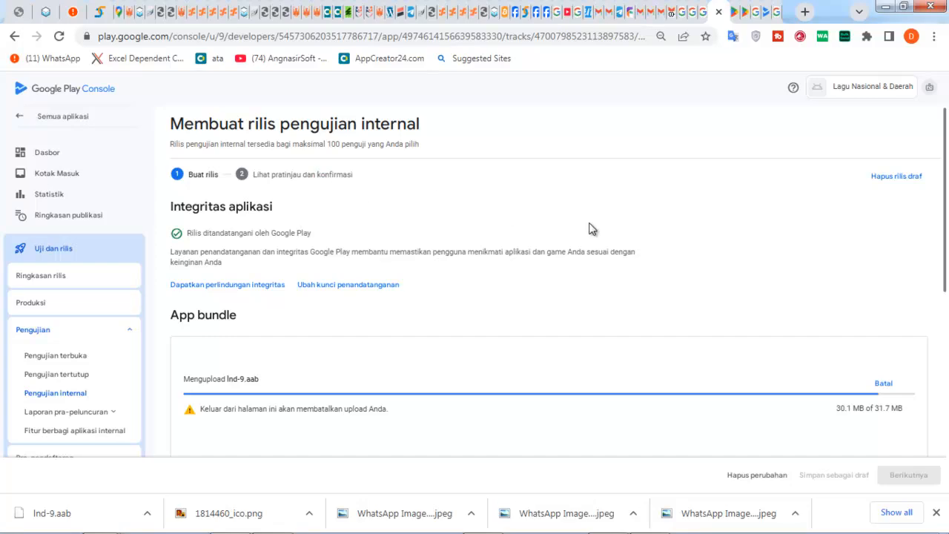
scroll(585, 232, down, 2)
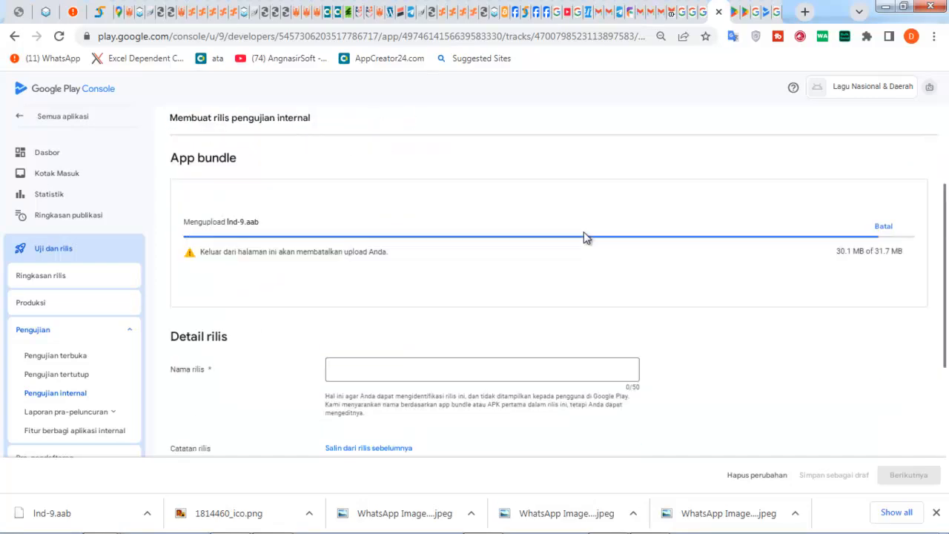
scroll(583, 232, up, 2)
scroll(583, 232, down, 3)
scroll(583, 233, up, 3)
scroll(582, 233, down, 3)
scroll(582, 234, up, 4)
scroll(581, 236, down, 3)
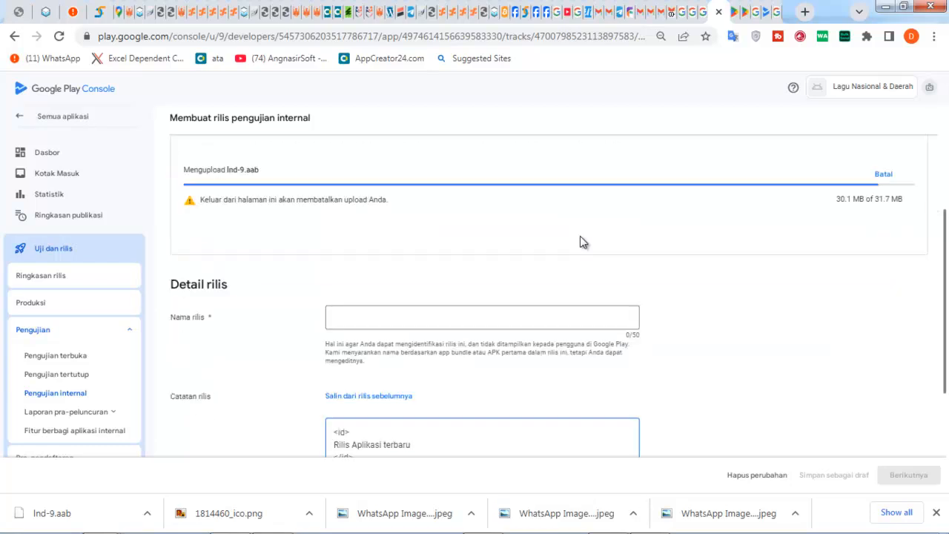
click(395, 317)
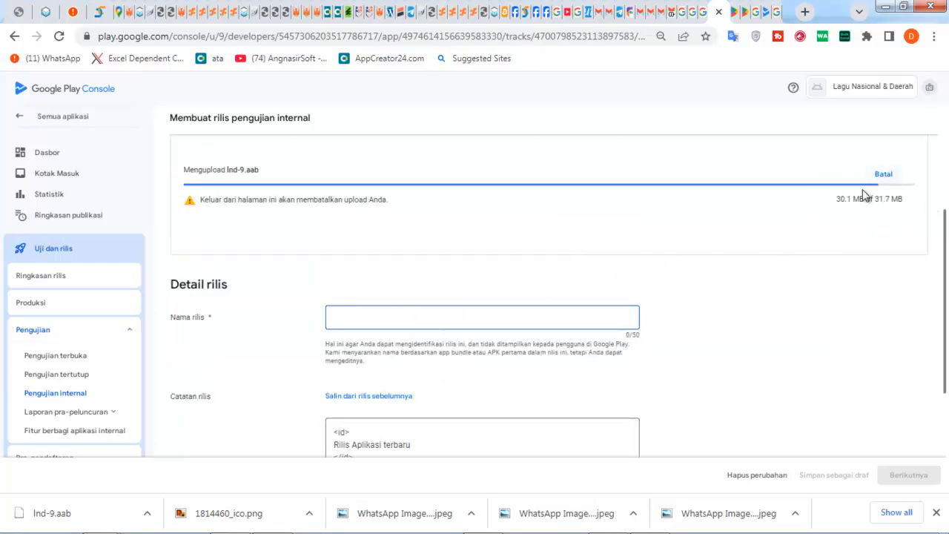
scroll(932, 296, down, 2)
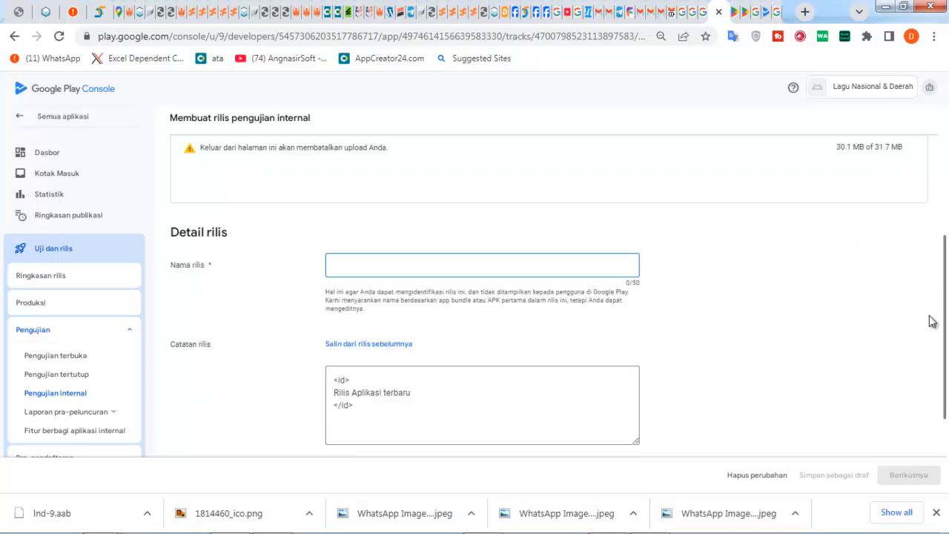
scroll(931, 313, up, 4)
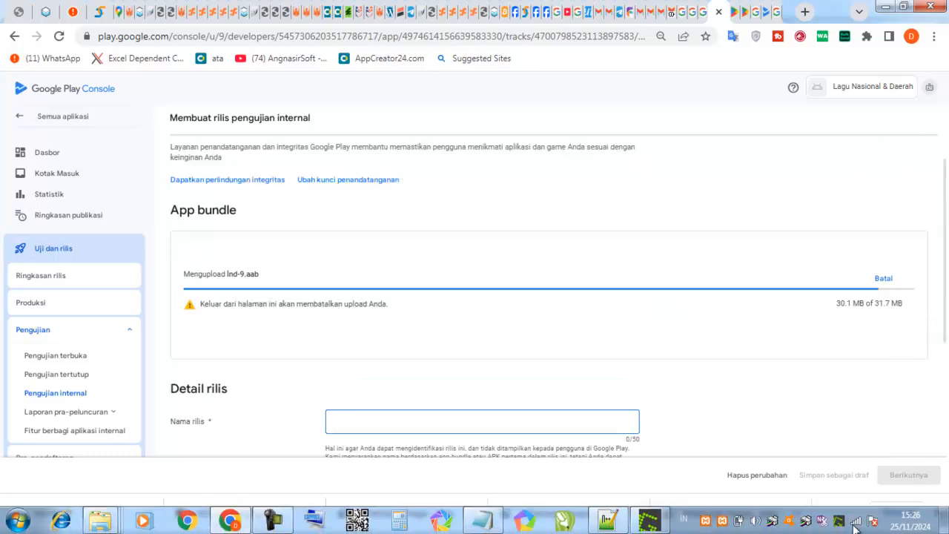
click(861, 527)
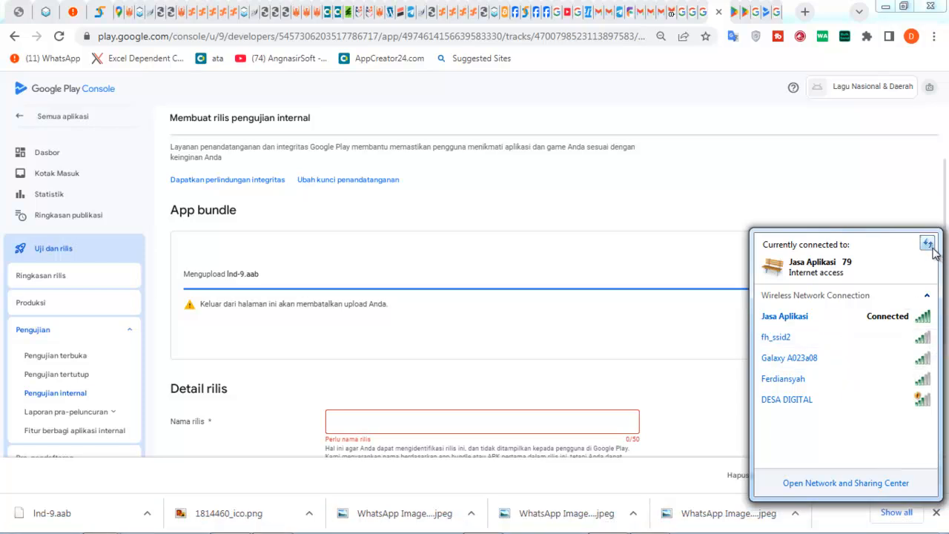
click(947, 207)
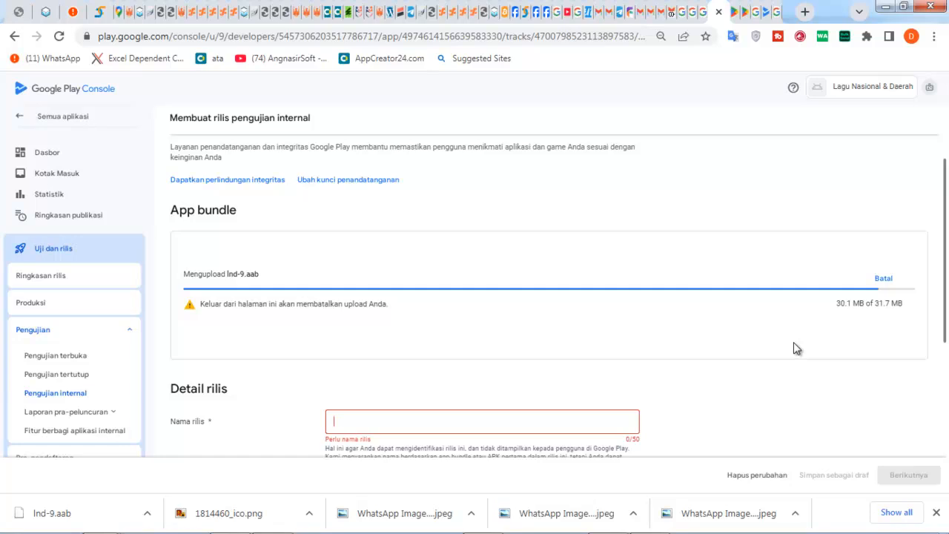
scroll(795, 343, up, 2)
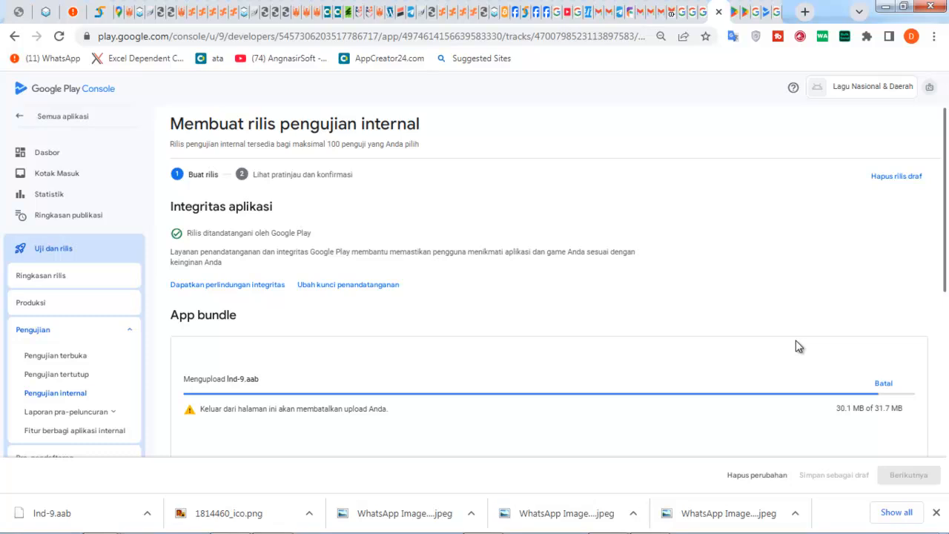
scroll(797, 346, down, 2)
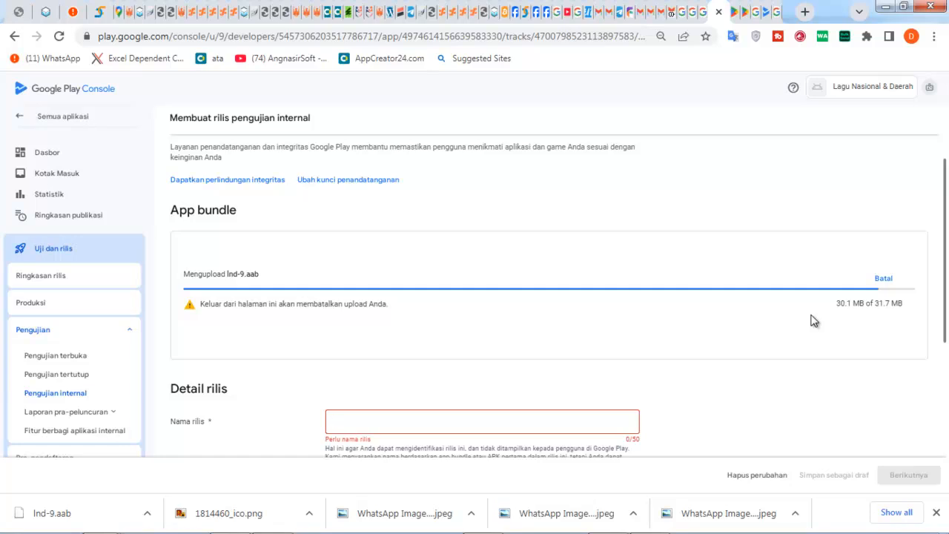
scroll(813, 320, up, 2)
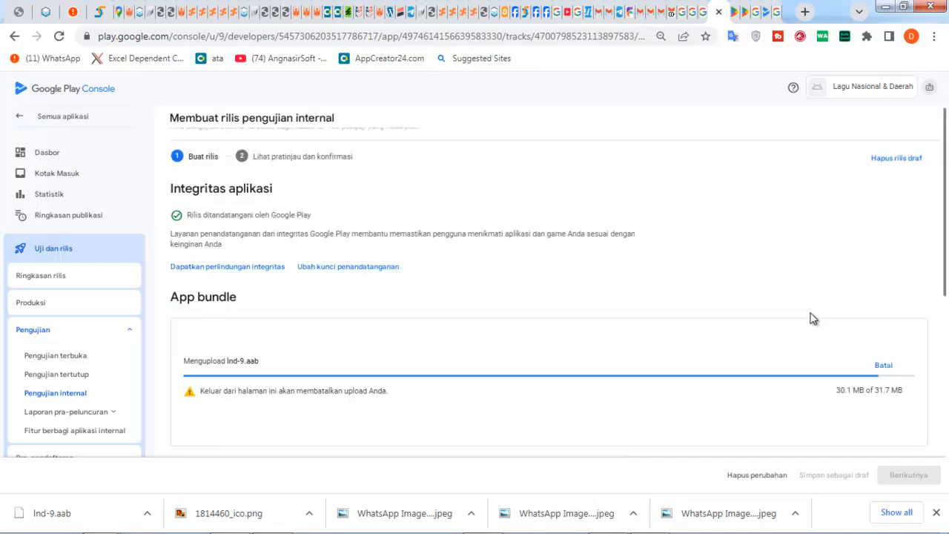
scroll(787, 339, down, 5)
scroll(775, 354, up, 3)
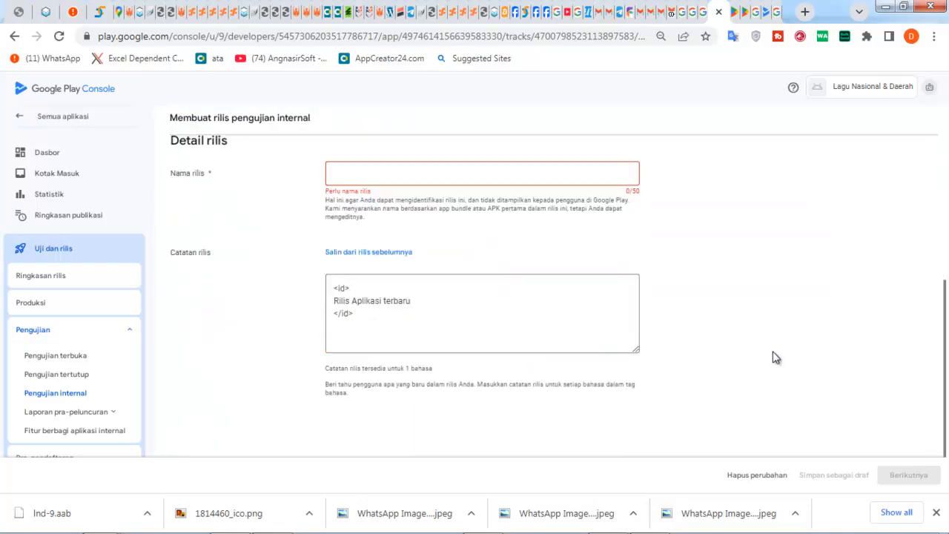
scroll(764, 354, down, 5)
scroll(756, 353, up, 2)
scroll(756, 351, down, 2)
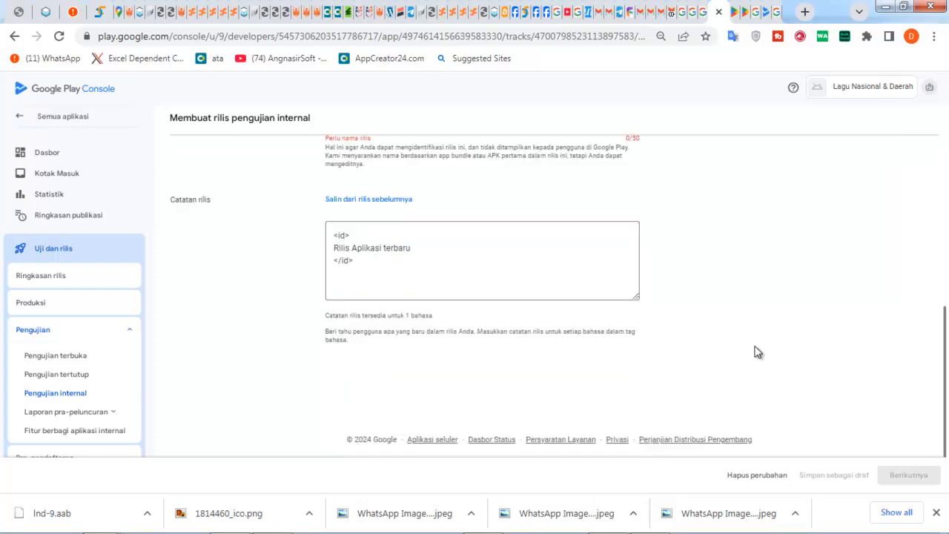
scroll(751, 354, up, 3)
scroll(749, 355, down, 2)
scroll(739, 353, up, 3)
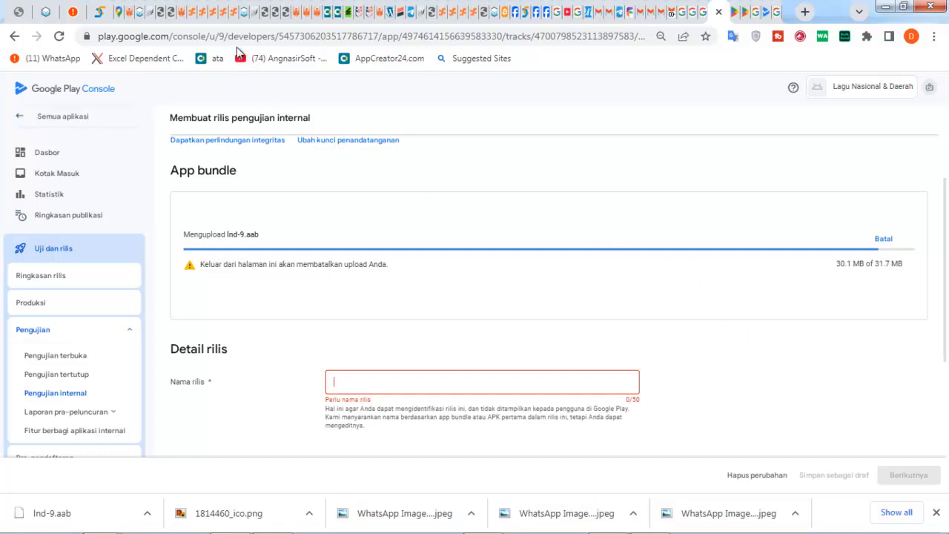
- Close the cPanel, file manager and other leftover hosting tabs
click(194, 13)
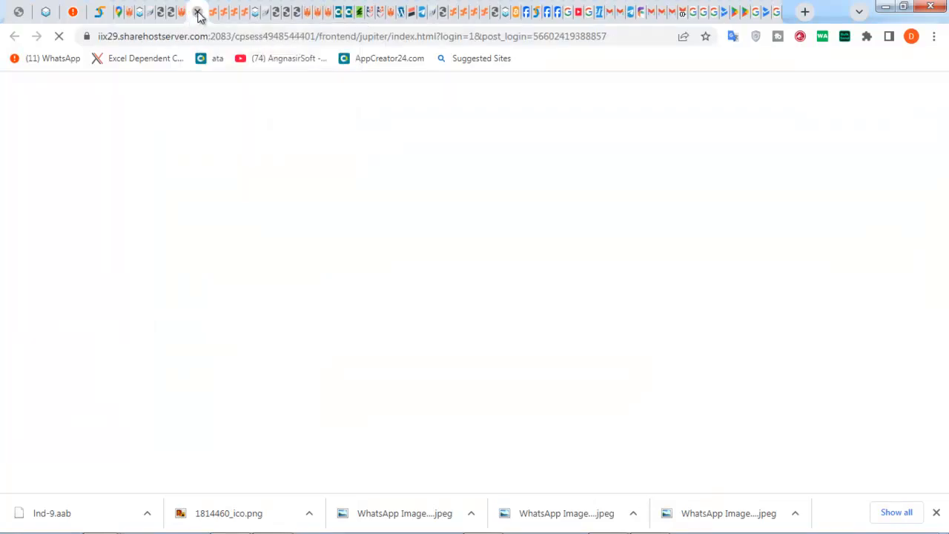
click(198, 13)
click(198, 14)
click(197, 13)
click(198, 14)
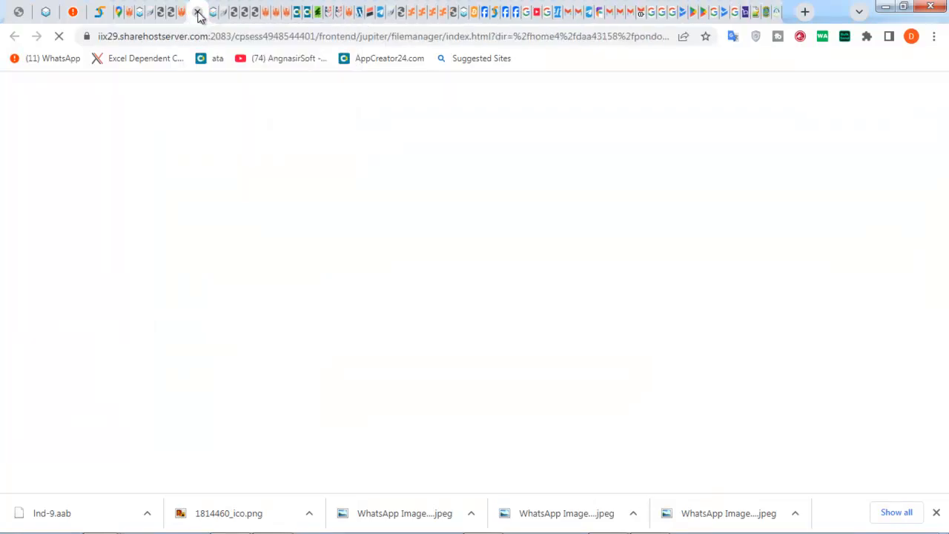
click(198, 13)
click(198, 13)
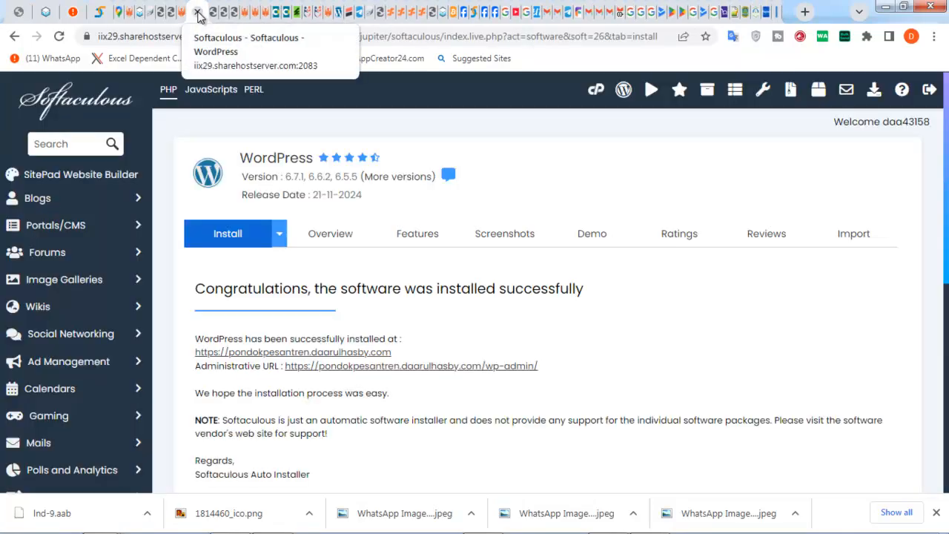
- Close the Softaculous, WooCommerce, menu editor, Elementor and indonesiawp.com tabs, returning to Play Console
click(198, 13)
click(198, 13)
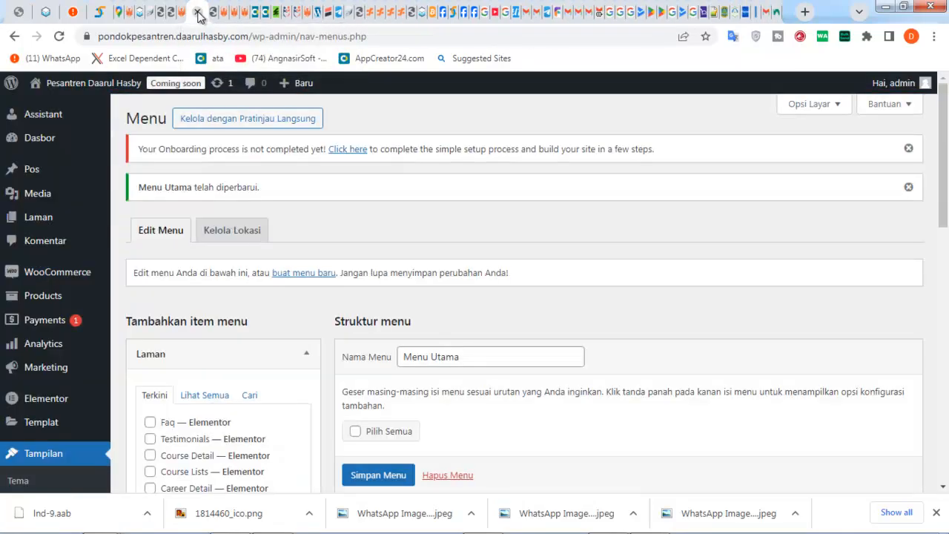
click(197, 14)
click(198, 14)
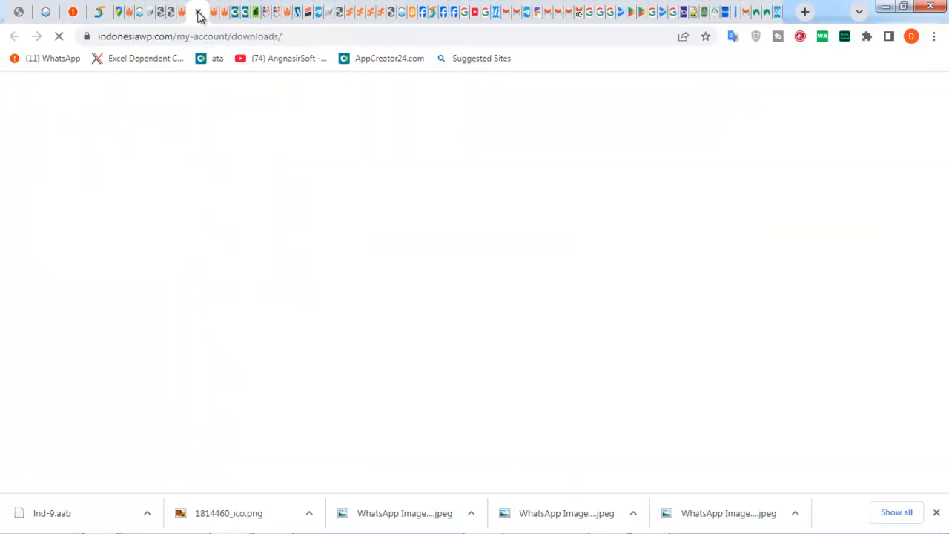
click(198, 13)
click(198, 14)
click(198, 13)
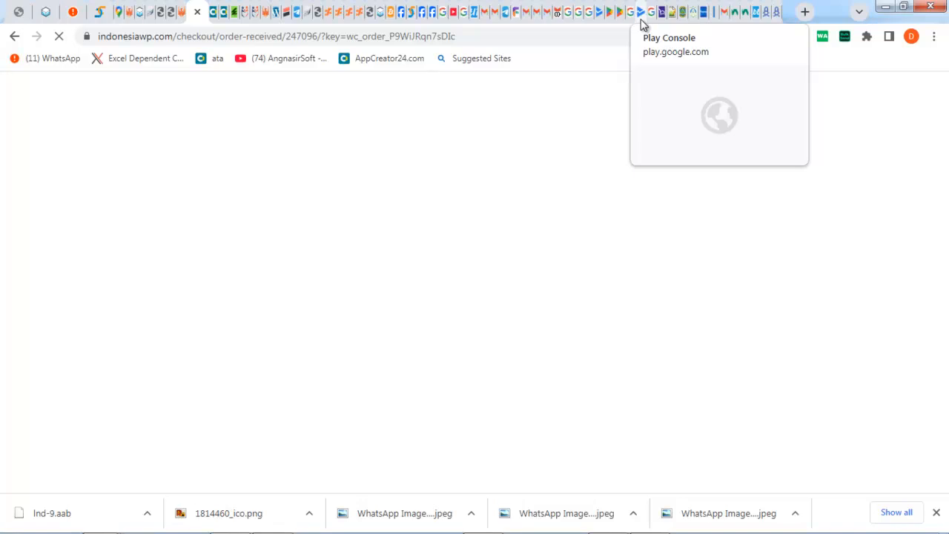
click(600, 27)
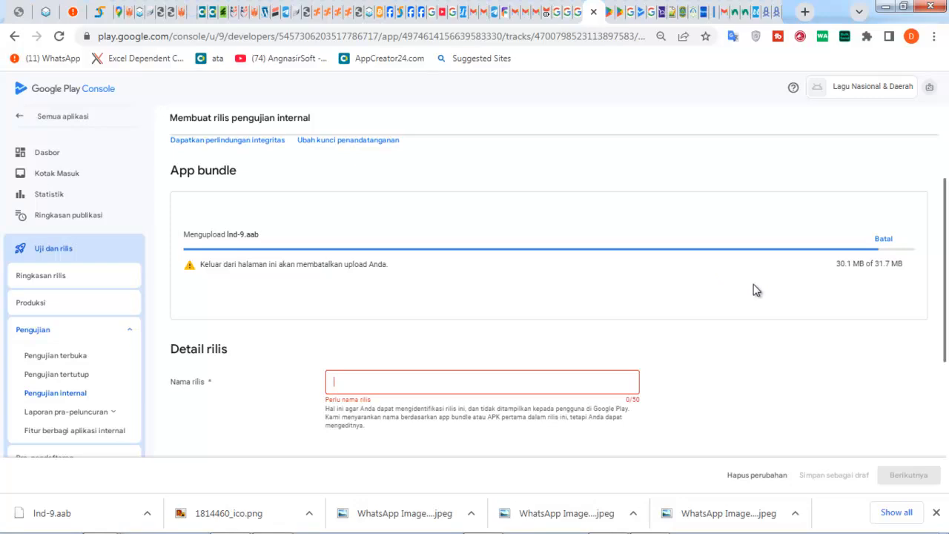
- Scroll through the release form to check the Ind-9.aab upload at 30.1 of 31.7 MB
scroll(752, 282, down, 4)
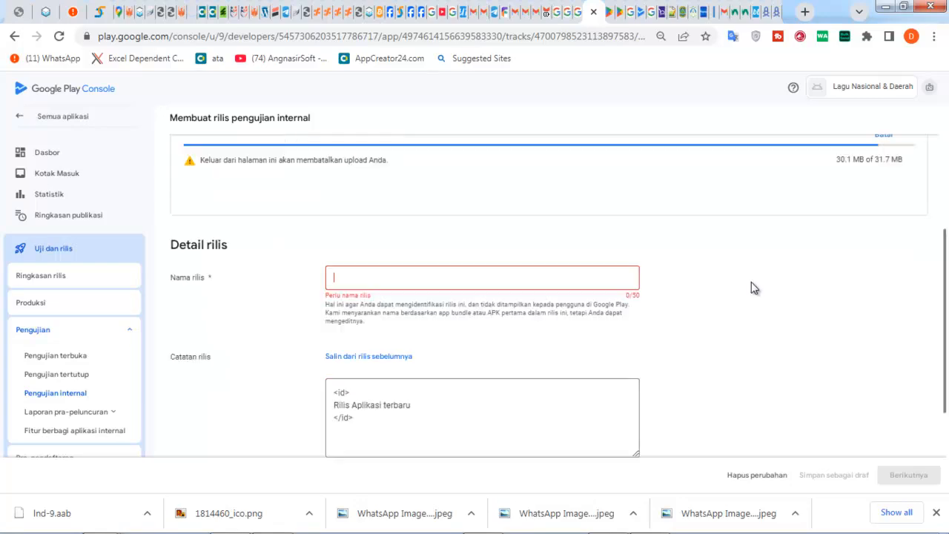
scroll(758, 275, up, 1)
scroll(761, 268, down, 1)
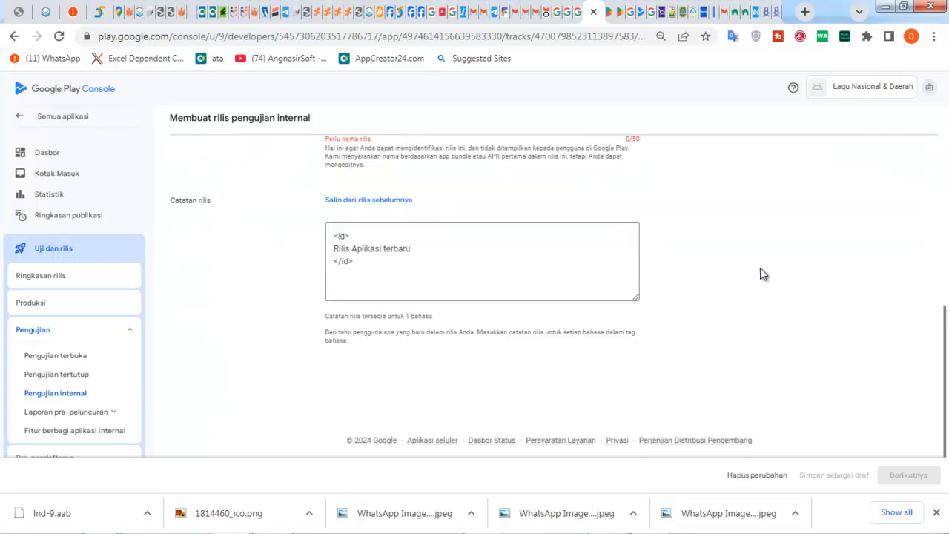
scroll(761, 268, up, 3)
scroll(763, 268, up, 2)
scroll(762, 270, up, 2)
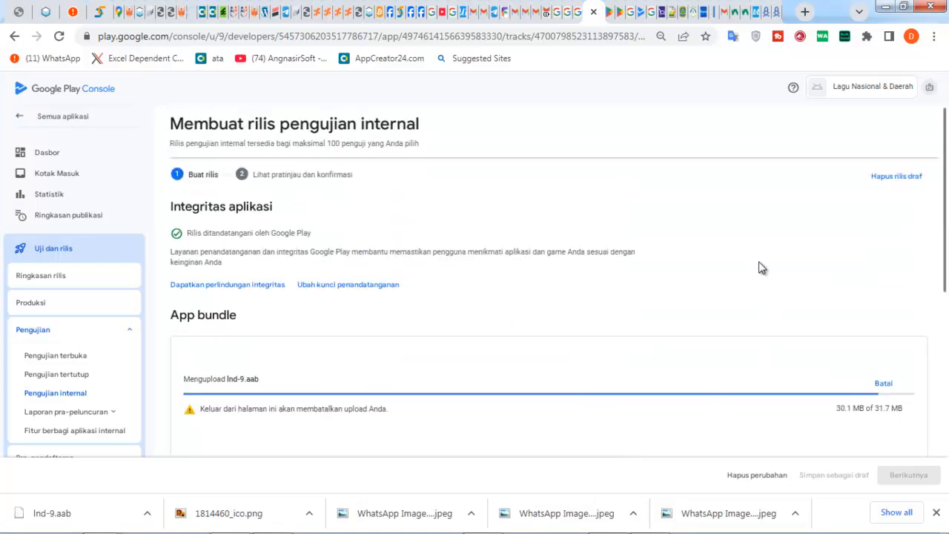
scroll(756, 271, down, 5)
scroll(759, 268, up, 4)
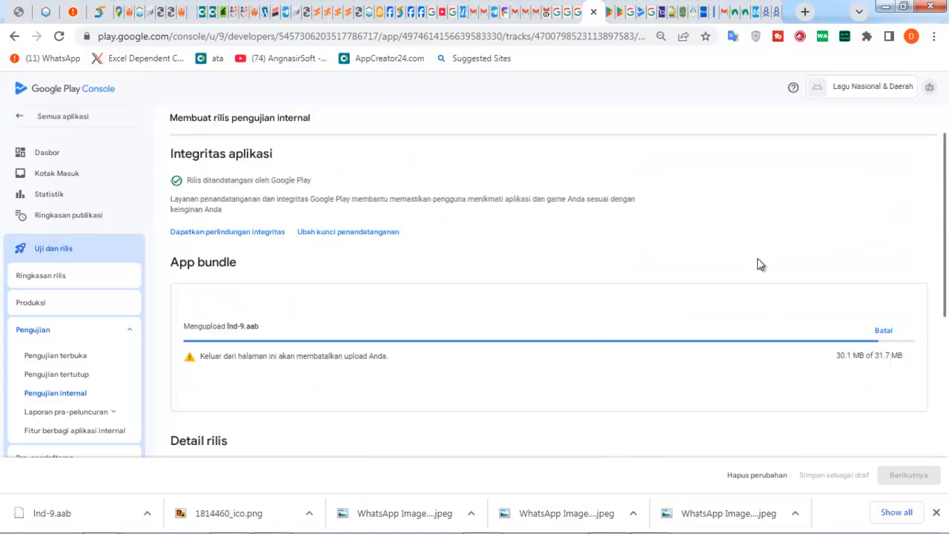
scroll(760, 264, down, 3)
scroll(756, 267, down, 4)
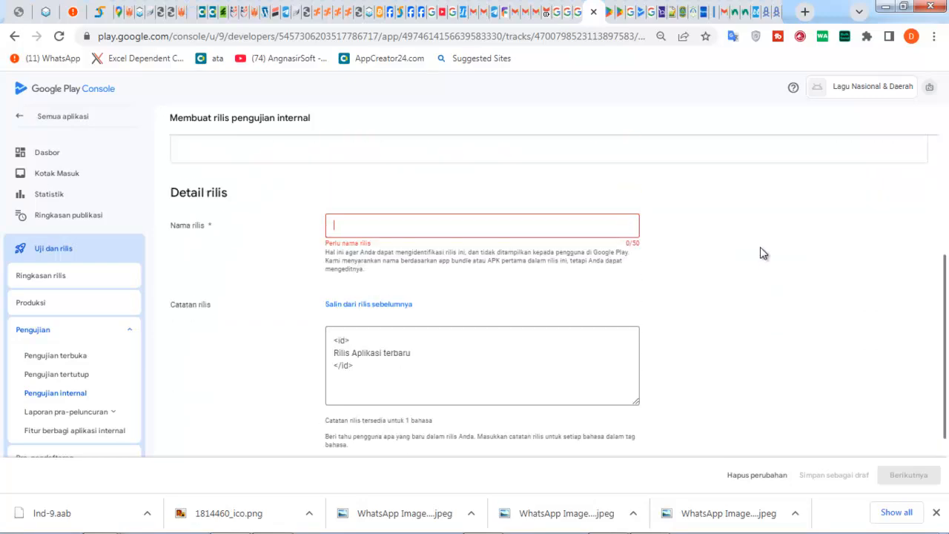
scroll(764, 254, up, 5)
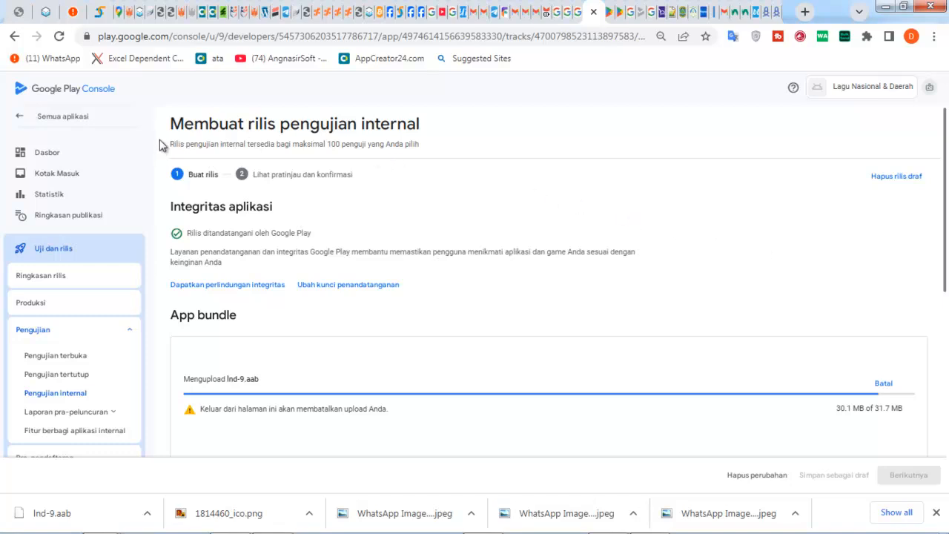
- Select the subtitle text about the 100-tester limit, then scroll the release form again
drag(162, 144, 419, 148)
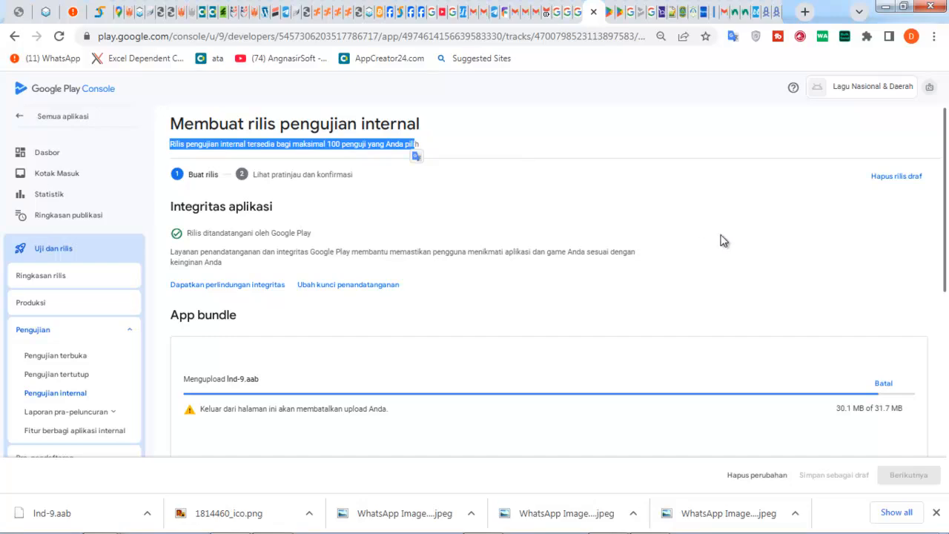
scroll(721, 241, down, 3)
scroll(728, 245, down, 2)
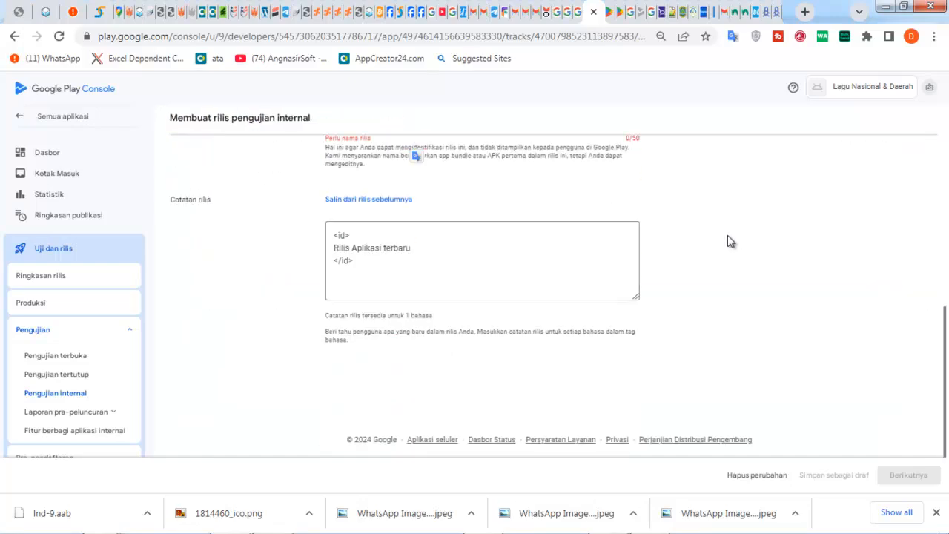
scroll(728, 237, up, 5)
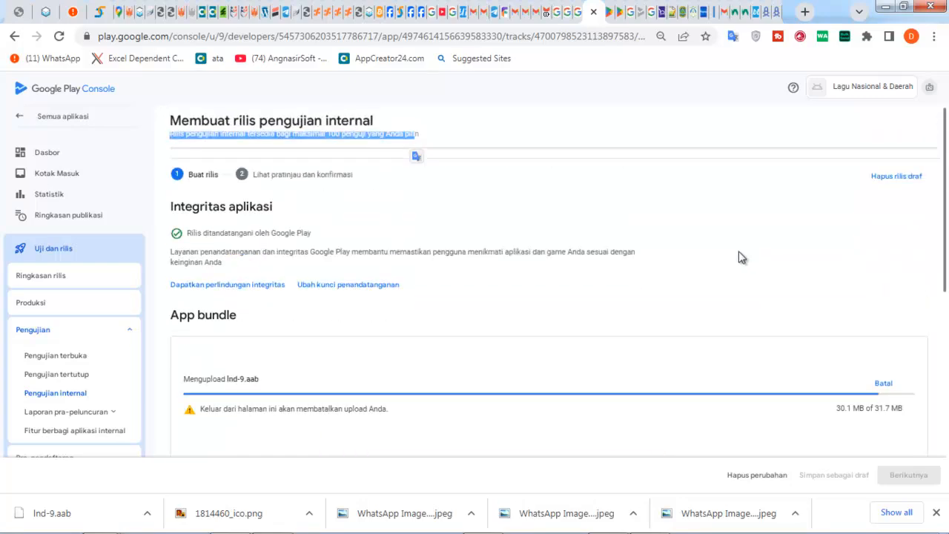
scroll(736, 249, down, 2)
scroll(733, 256, down, 3)
scroll(731, 260, up, 2)
scroll(724, 254, down, 2)
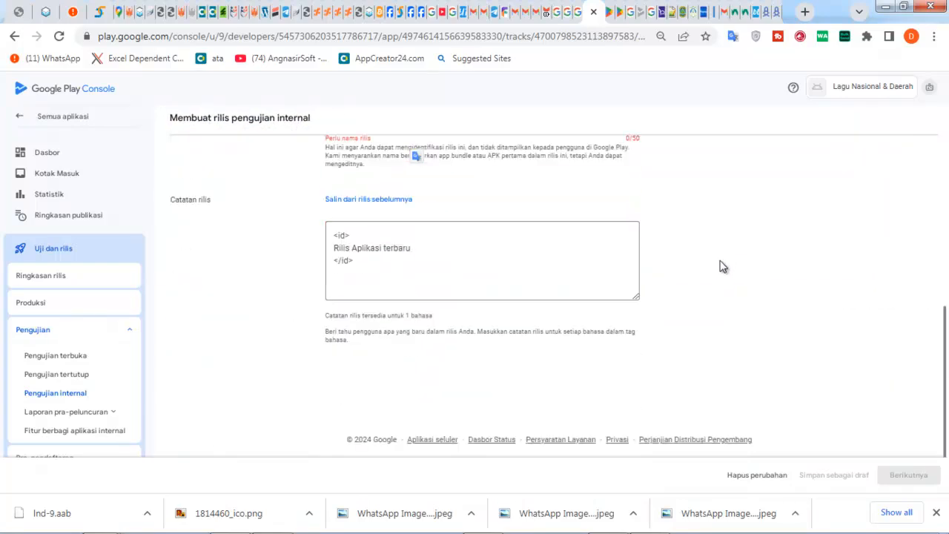
scroll(720, 263, up, 1)
scroll(723, 260, up, 4)
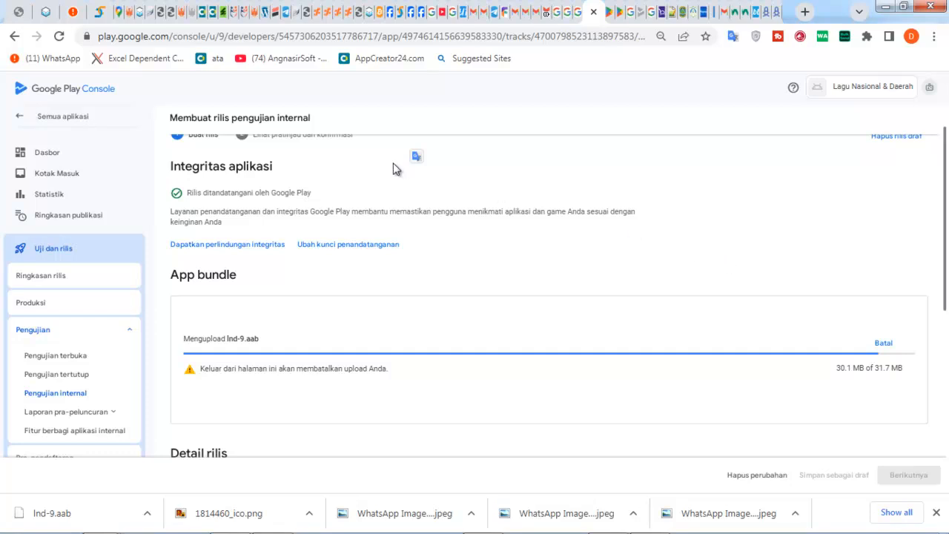
- In WhatsApp Web, retry reconnecting to the phone and dismiss the Windows colour-scheme warning
click(69, 13)
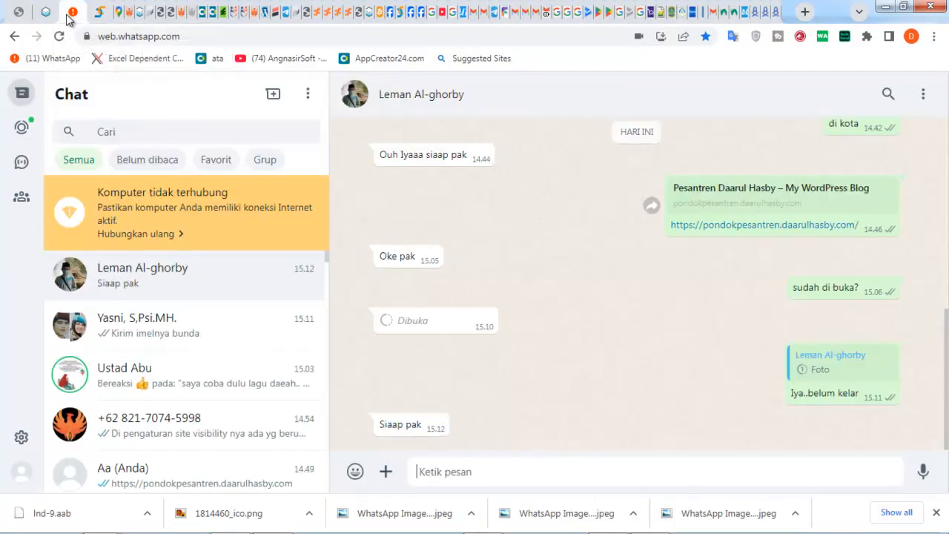
click(158, 234)
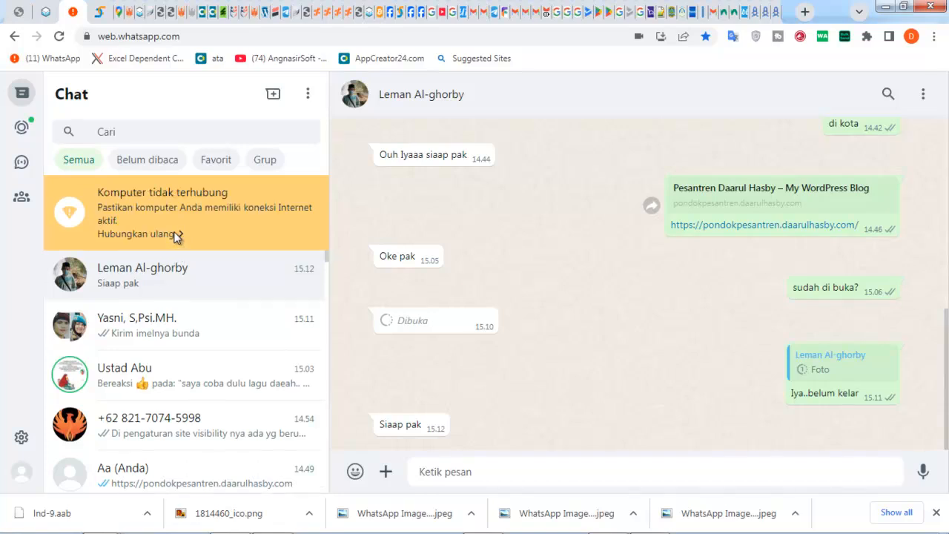
click(163, 236)
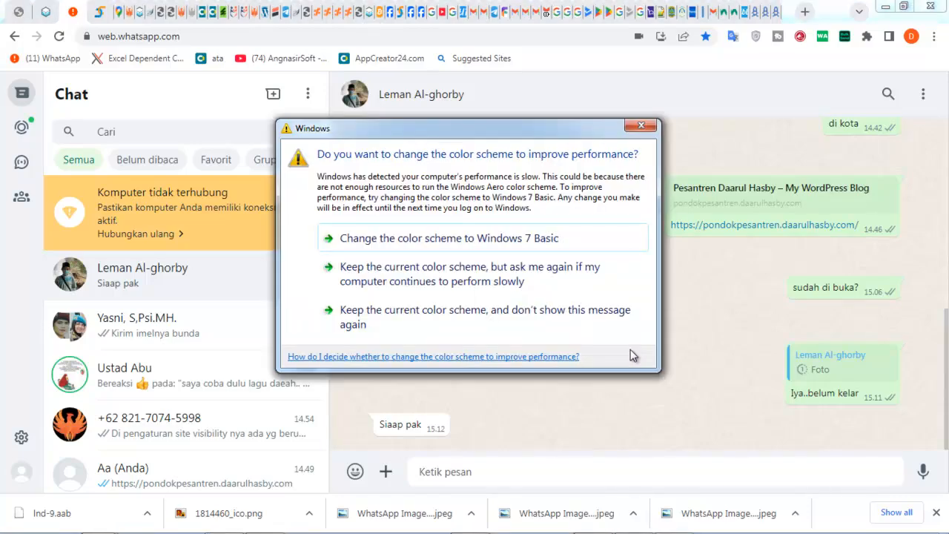
click(636, 130)
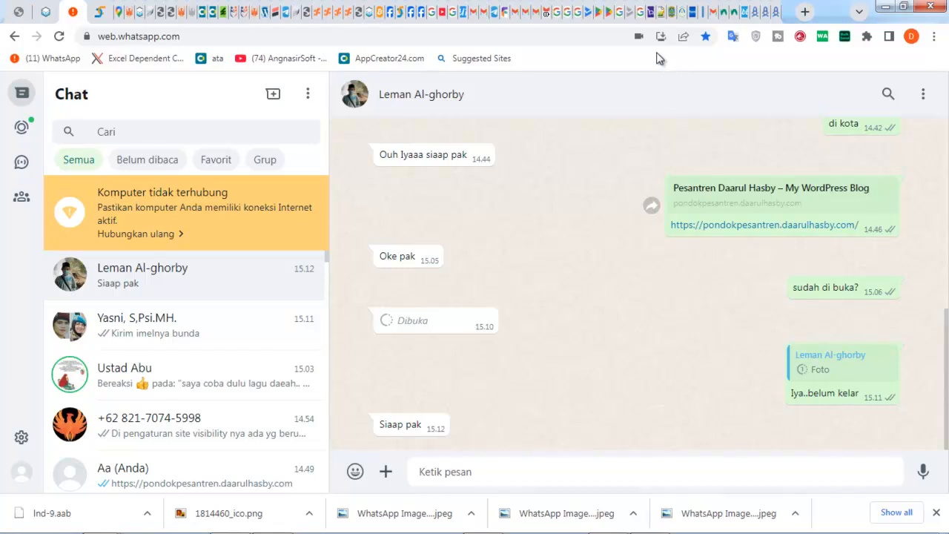
- Return to Play Console and check the lnd-9.aab upload, now at 28.1 of 31.7 MB
click(586, 12)
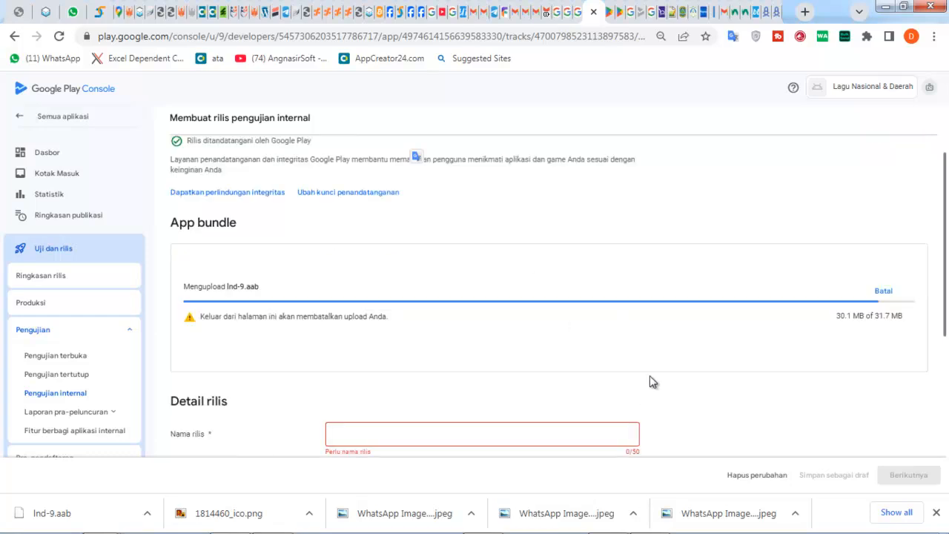
scroll(674, 358, down, 3)
scroll(675, 360, up, 2)
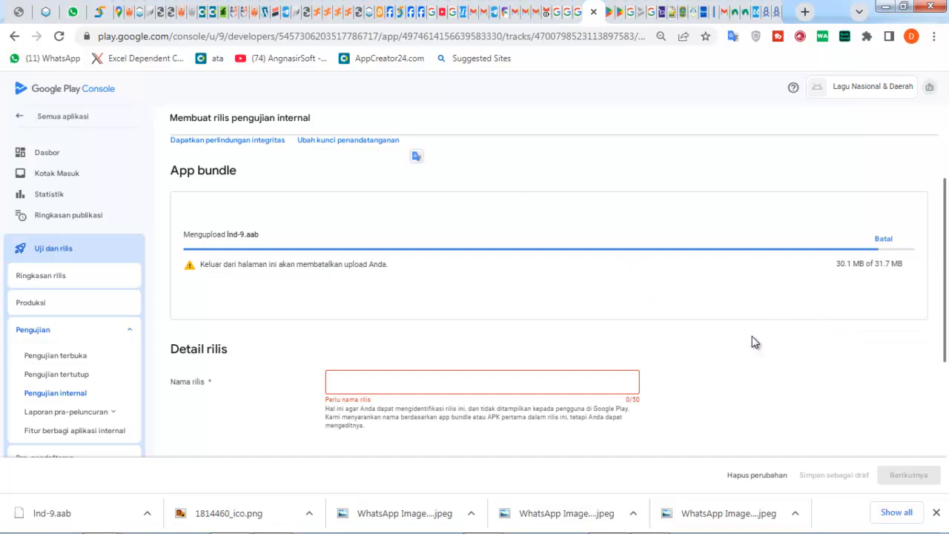
- Try twice to connect VeePN through Paris, France, then bring up the Windows Wi-Fi network list
click(755, 39)
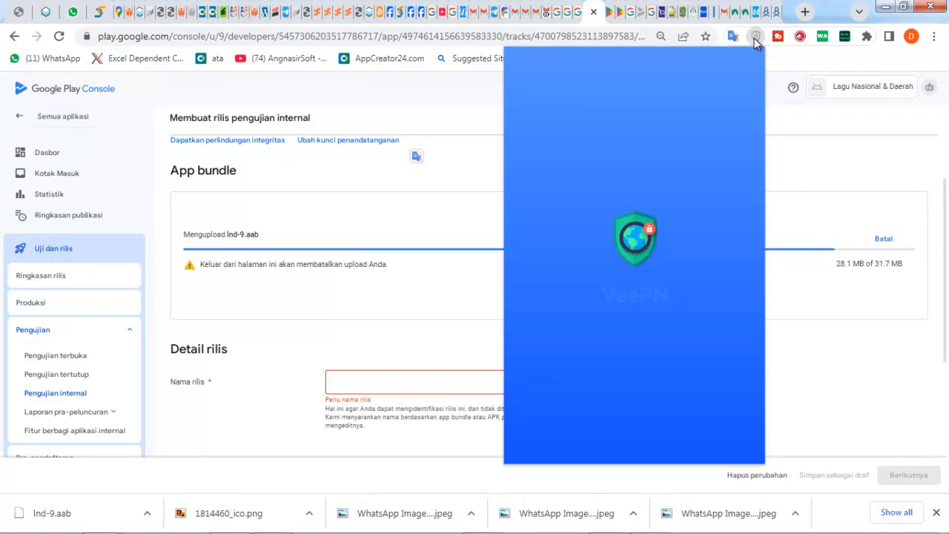
click(632, 168)
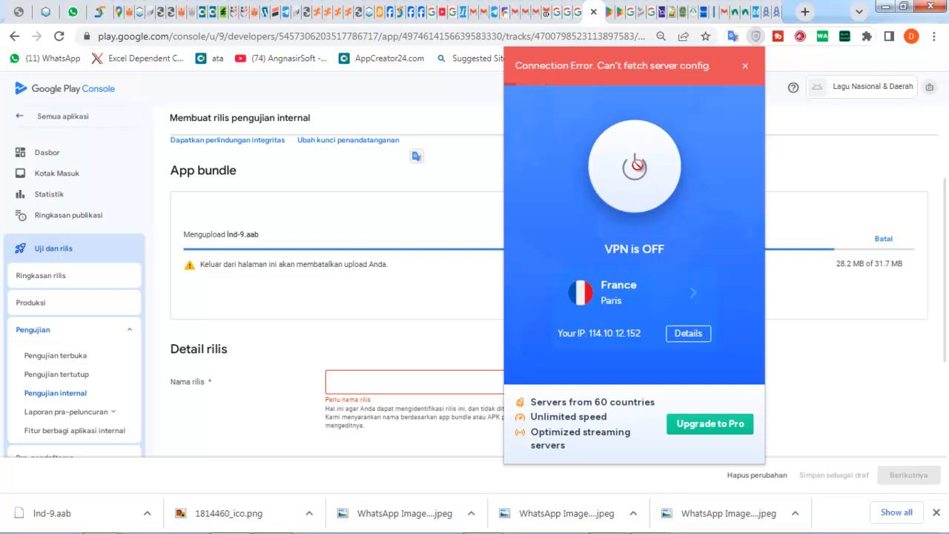
click(636, 169)
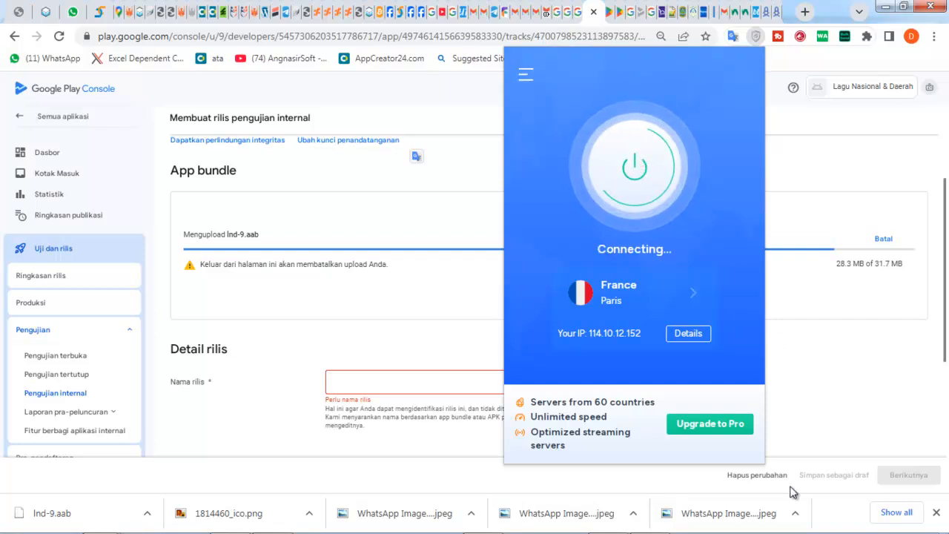
mouse_move(816, 529)
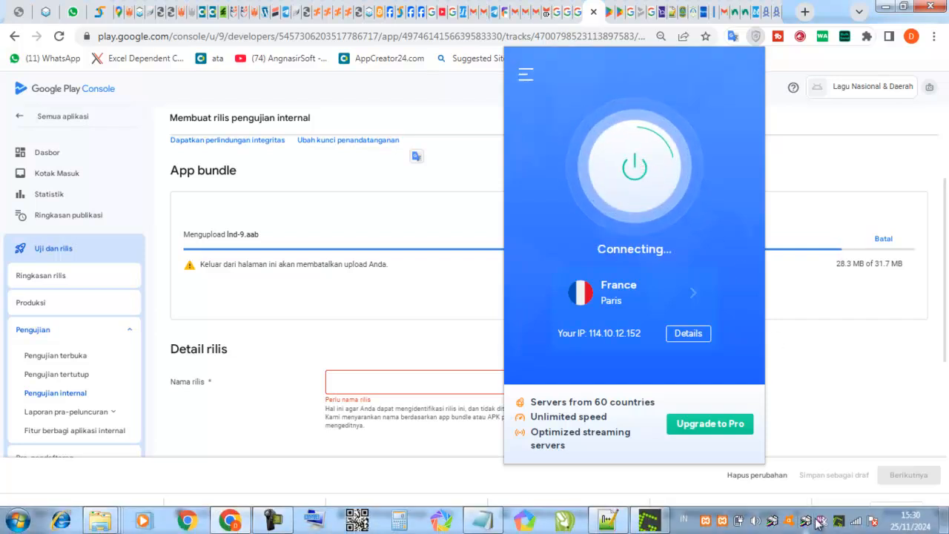
click(856, 522)
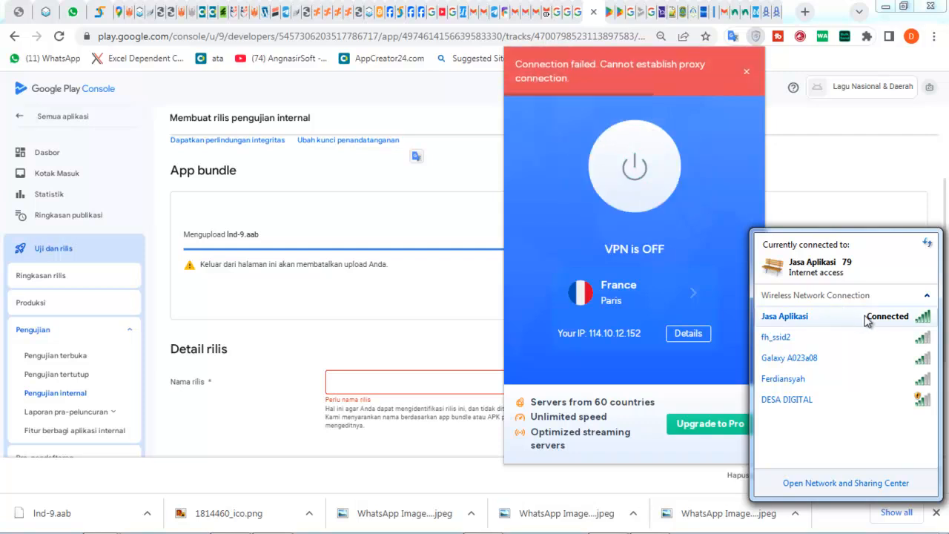
- Disconnect and reconnect the Jasa Aplikasi Wi-Fi, then retry turning VeePN on
click(856, 319)
click(893, 343)
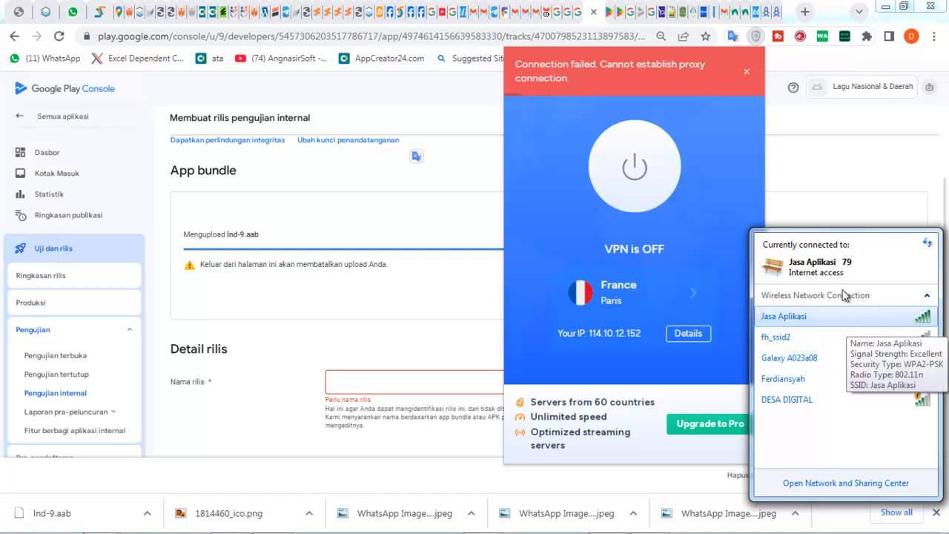
click(880, 320)
click(900, 340)
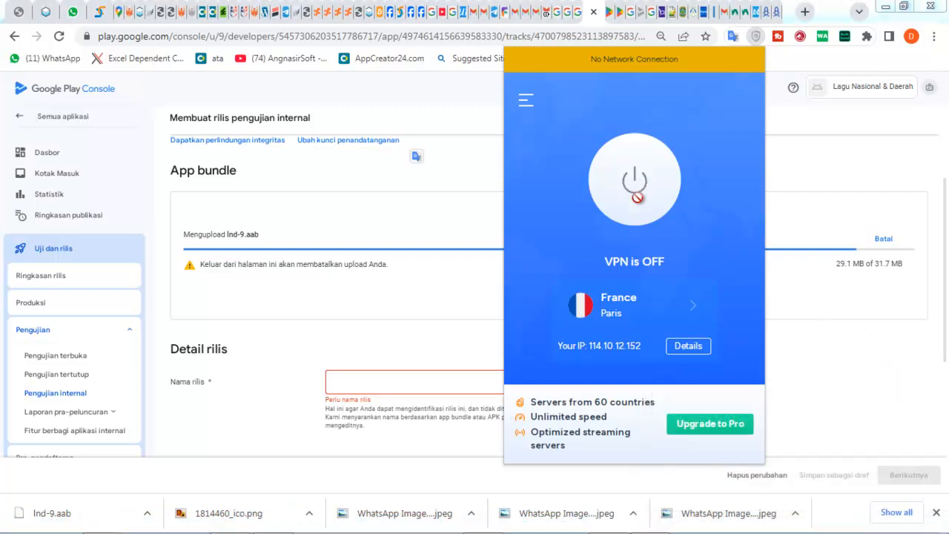
click(650, 194)
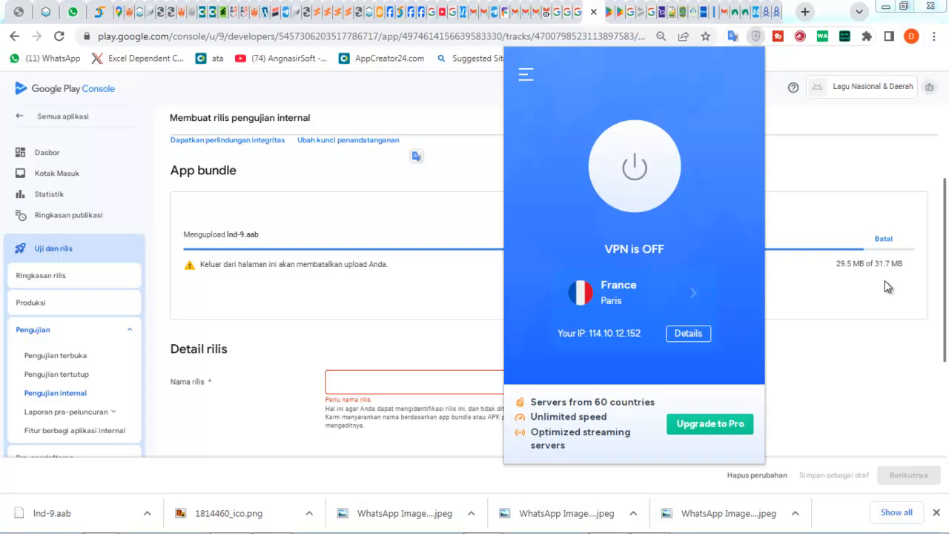
- Turn VeePN on again so it connects through France, Paris
click(665, 184)
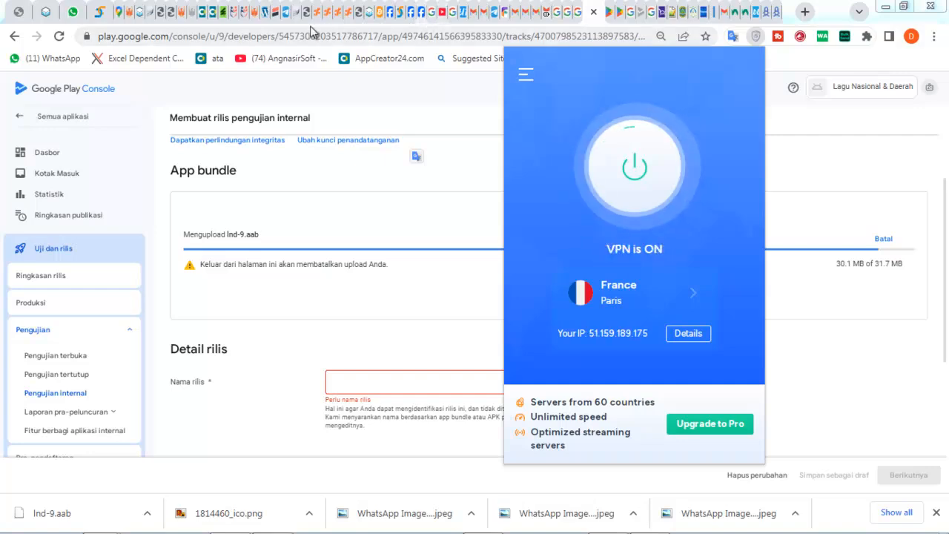
- Save the Lagu Nasional & Daerah name and icon settings, confirm regeneration, and go back to main options
mouse_move(201, 23)
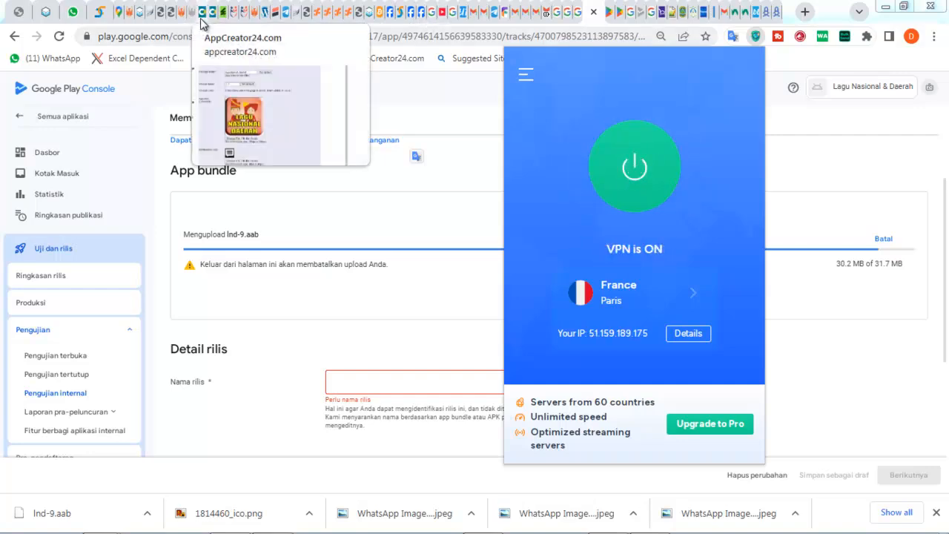
click(201, 22)
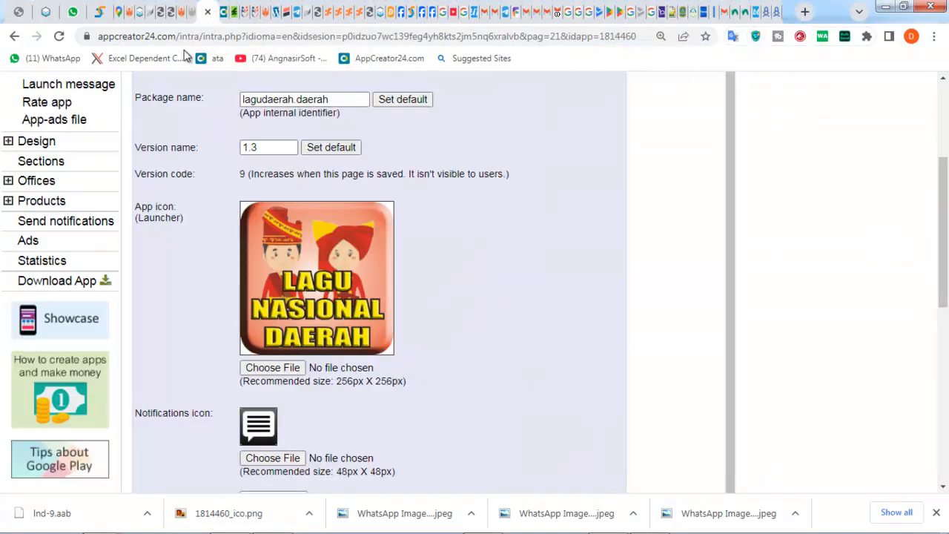
scroll(198, 189, down, 7)
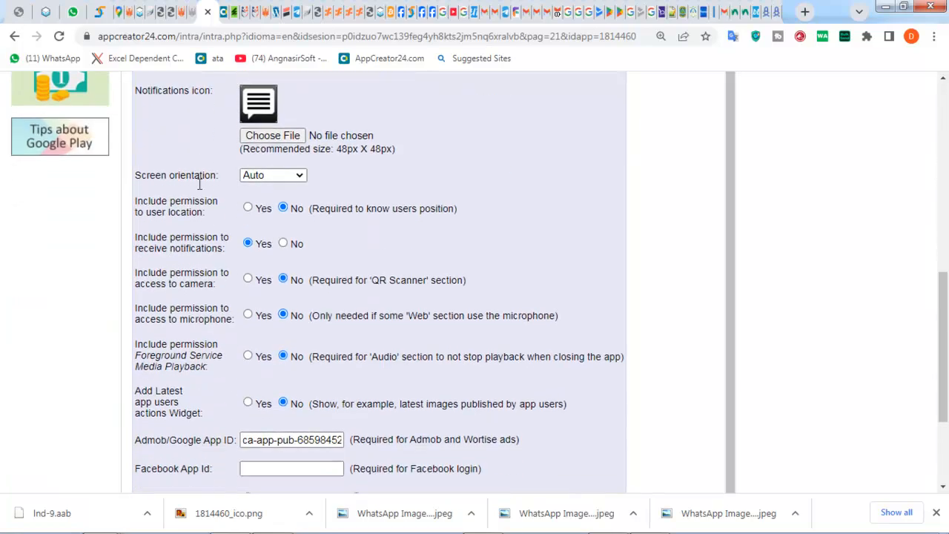
click(395, 385)
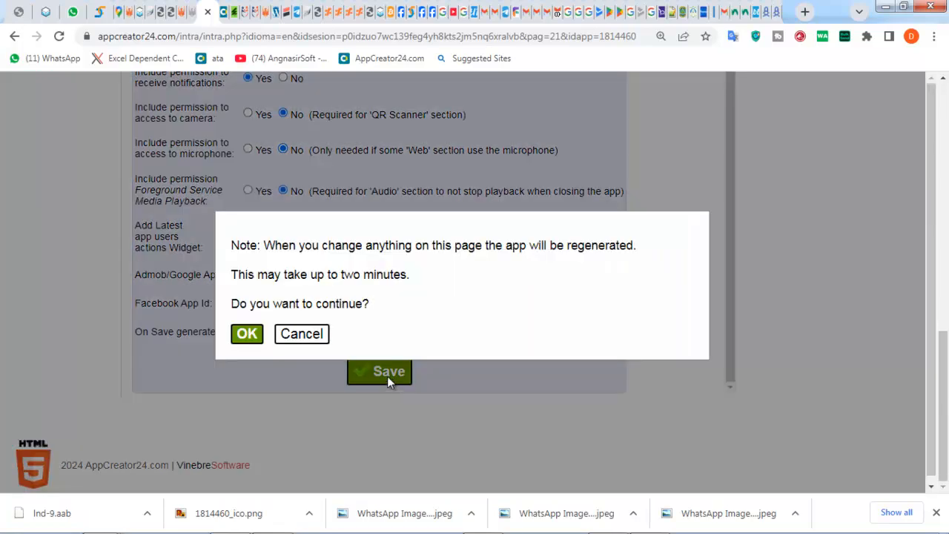
click(249, 334)
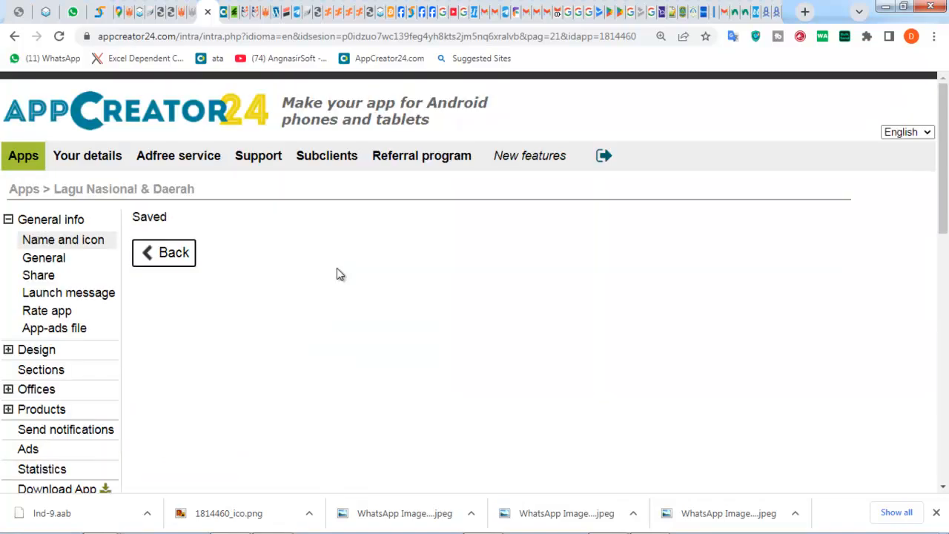
click(183, 268)
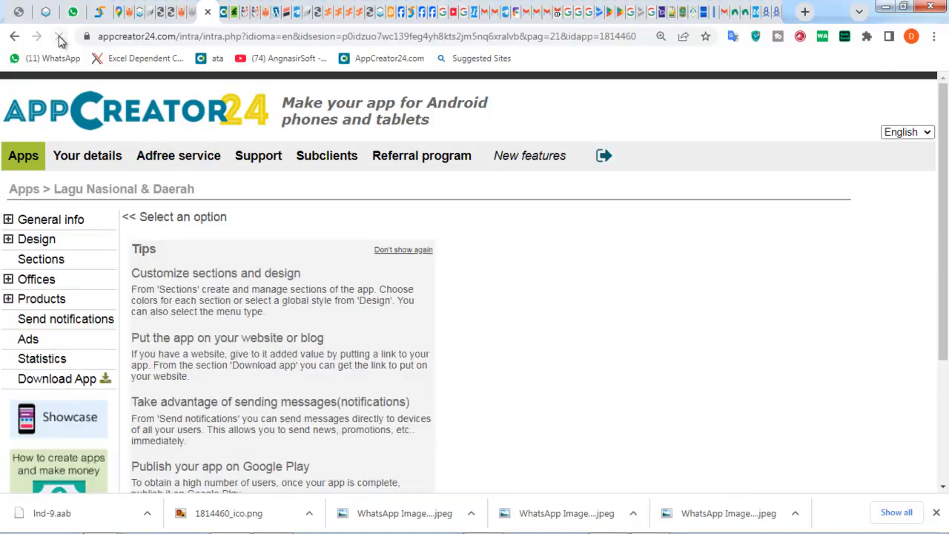
- View the app's Name and icon settings under General info, then return to the Apps list
click(52, 219)
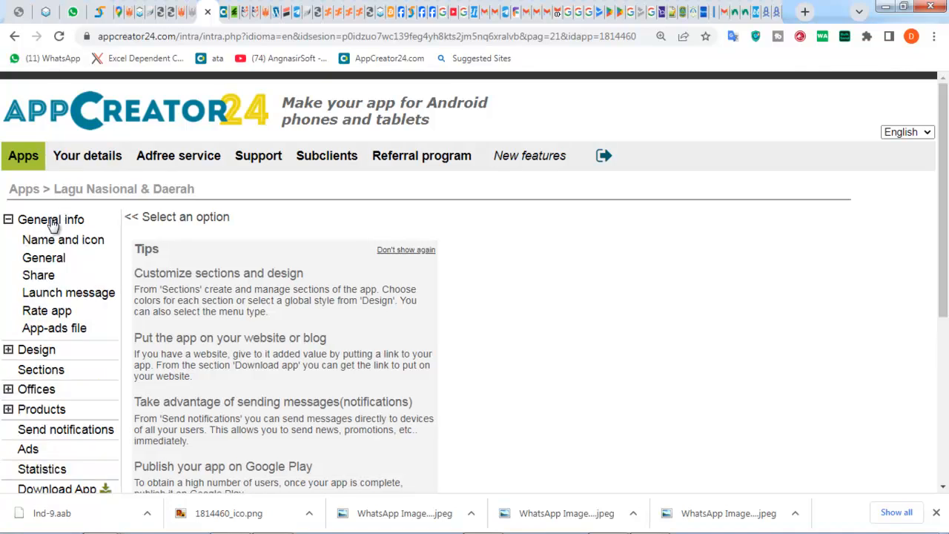
click(84, 241)
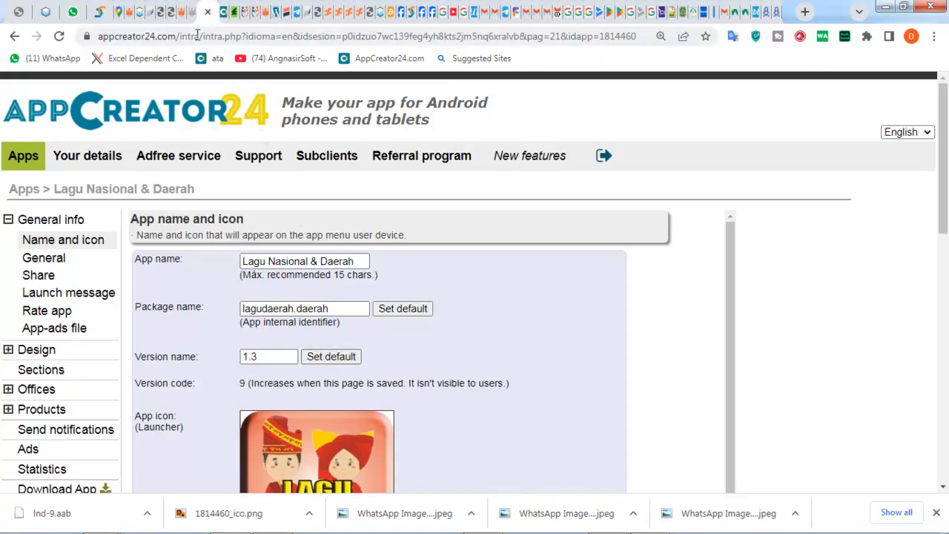
click(30, 192)
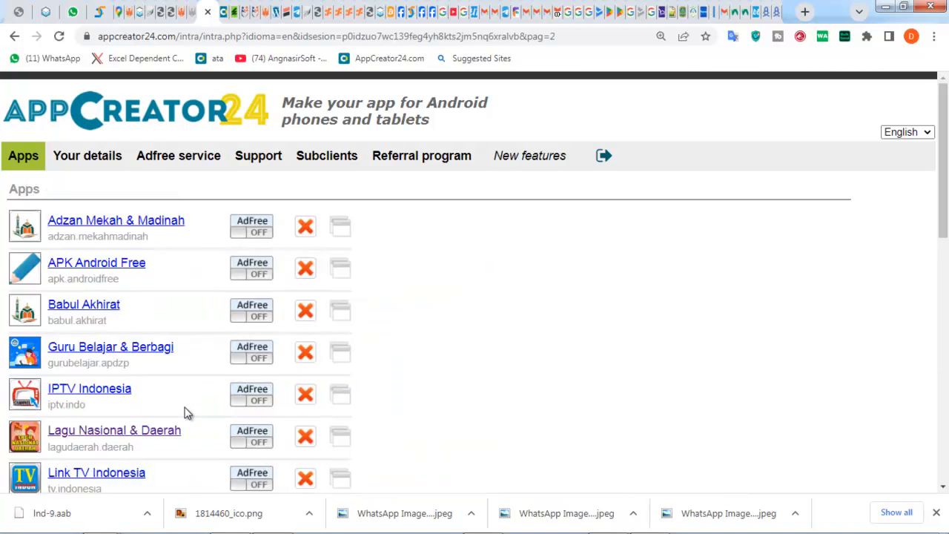
- Duplicate the Lagu Nasional & Daerah app and open the new (Copy) app's settings
click(340, 444)
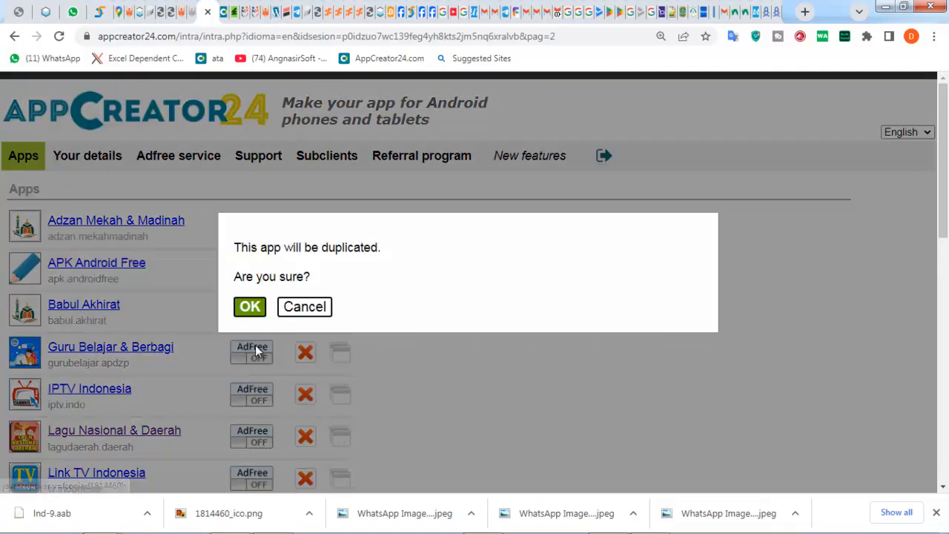
click(250, 307)
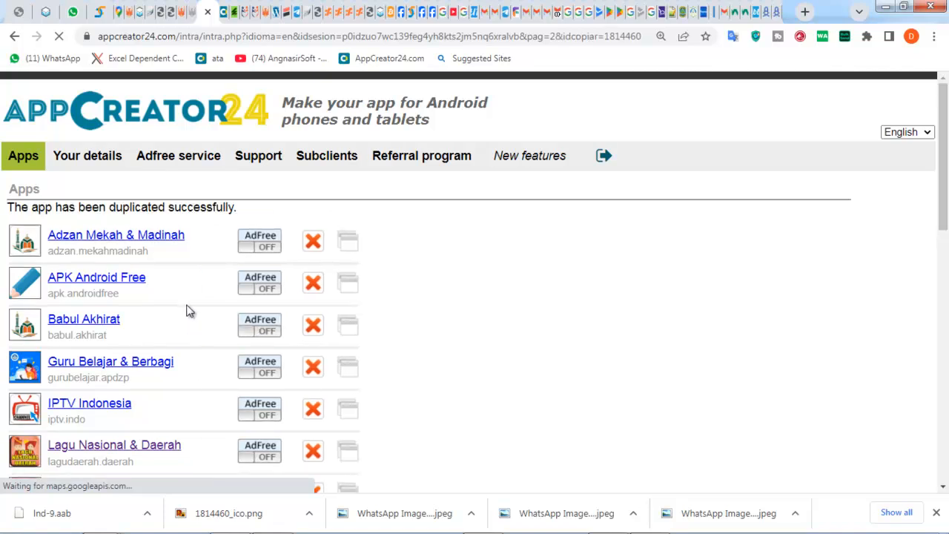
scroll(158, 341, down, 1)
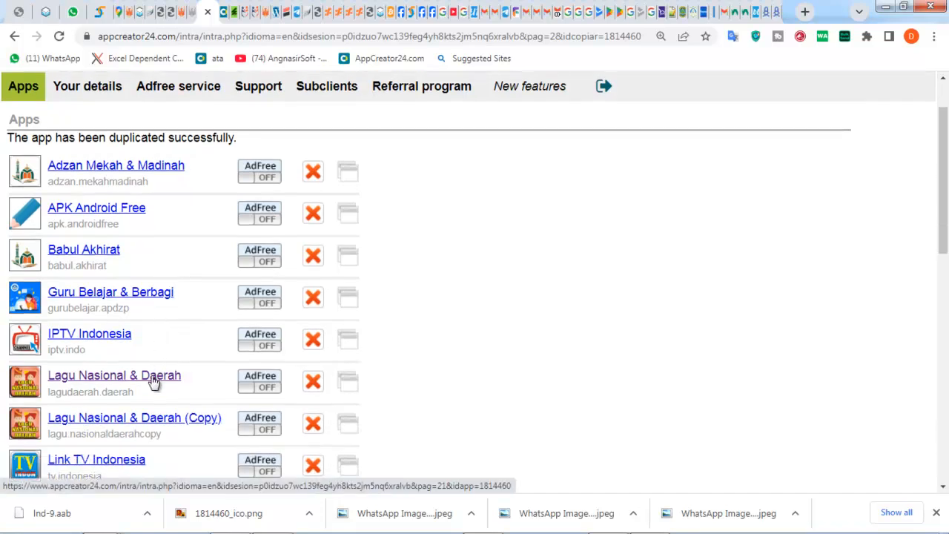
click(160, 424)
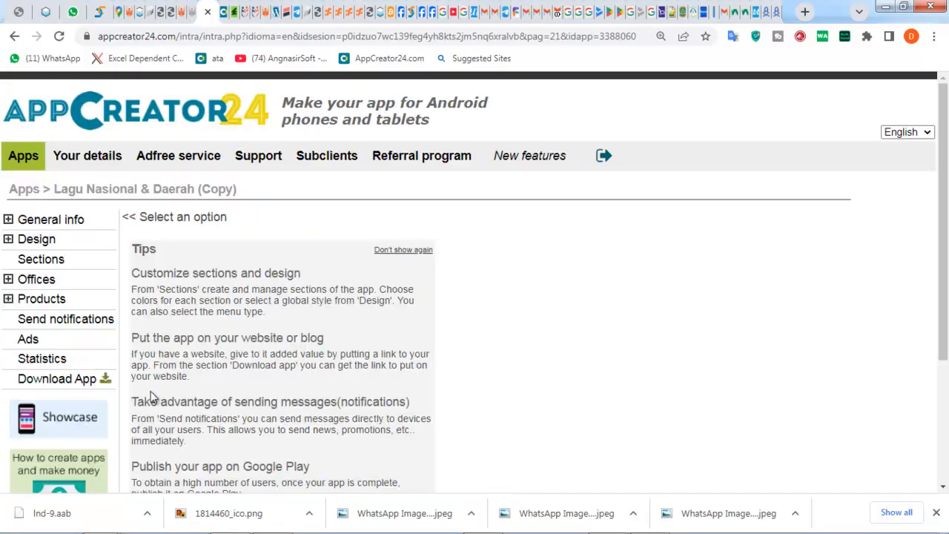
- On the copy's Name and icon page, delete ' (Copy)' from the app name and 'copy' from the package name
click(8, 219)
click(36, 245)
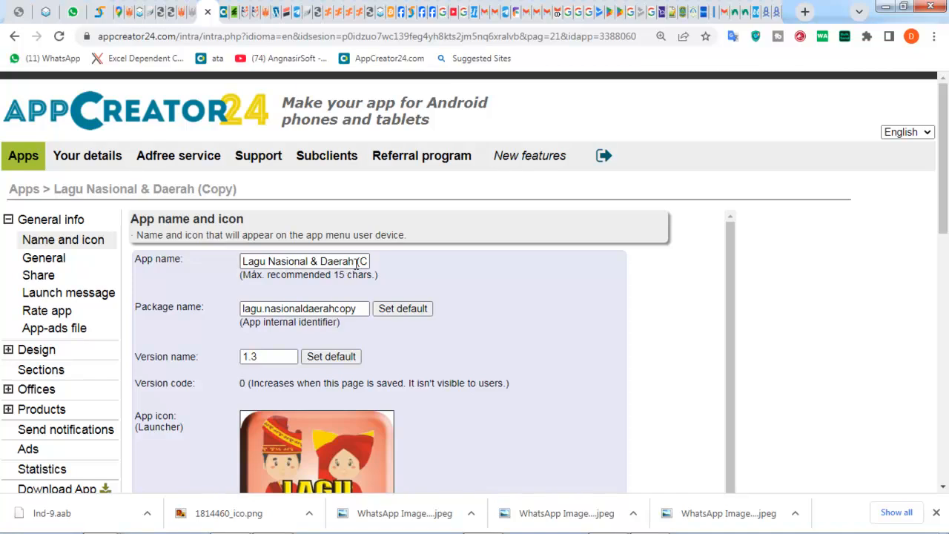
drag(358, 261, 495, 278)
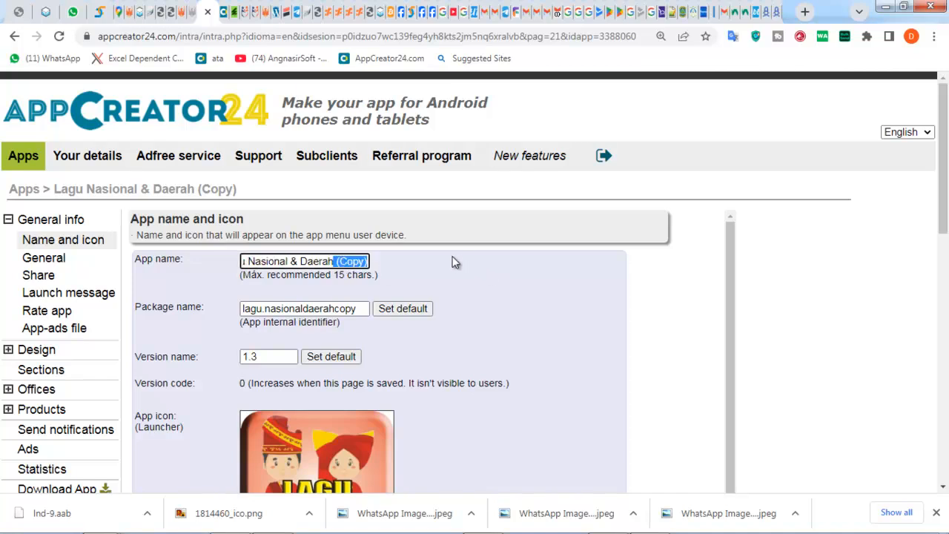
key(BackSpace)
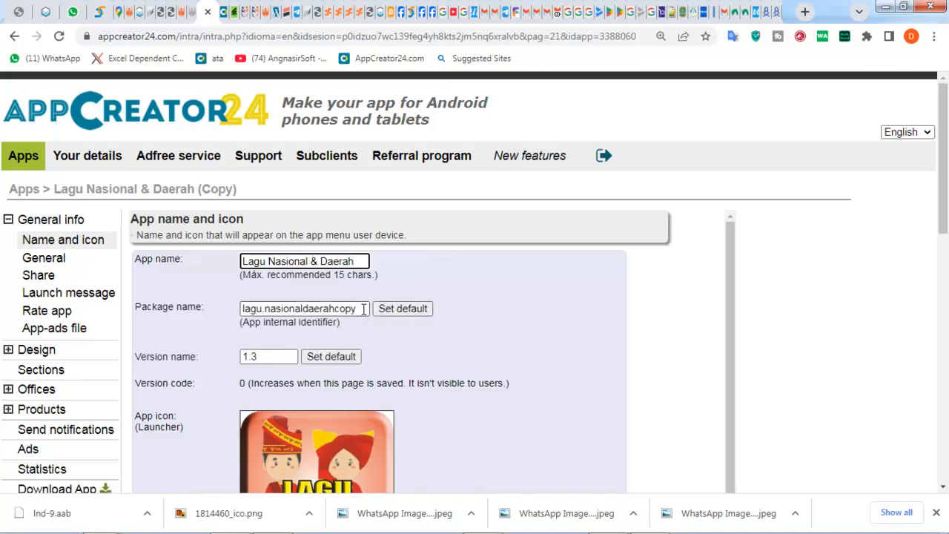
drag(364, 308, 336, 310)
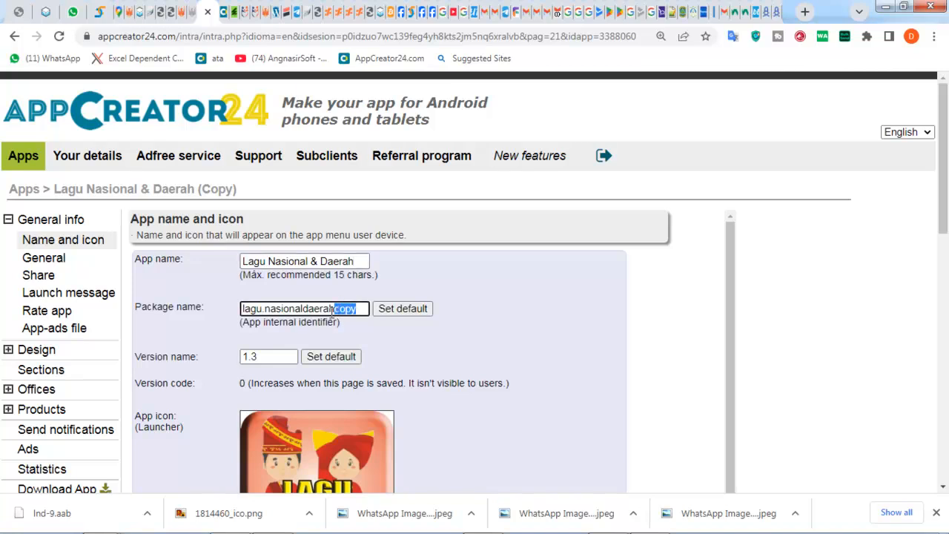
key(BackSpace)
- Choose to generate both .apk and .aab and save the app settings
scroll(494, 369, down, 6)
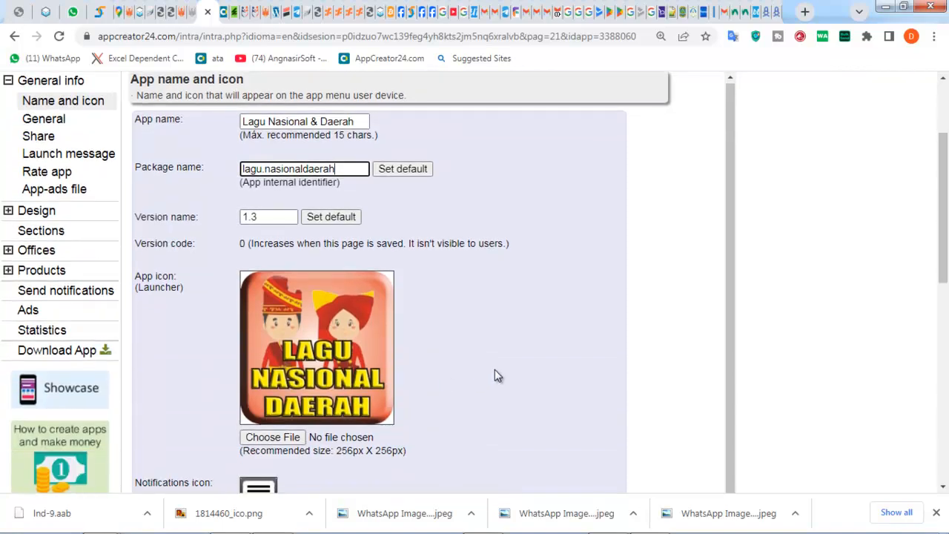
scroll(482, 392, down, 4)
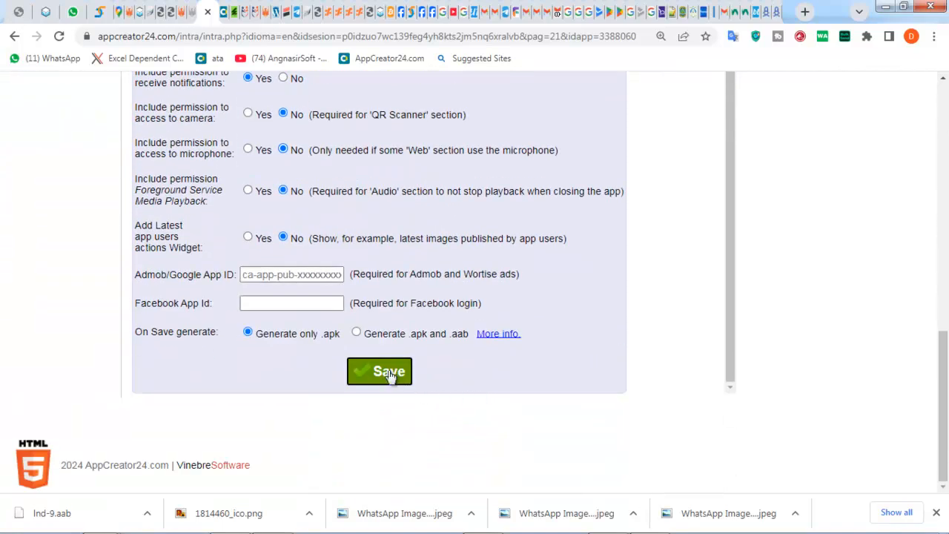
click(356, 334)
click(373, 377)
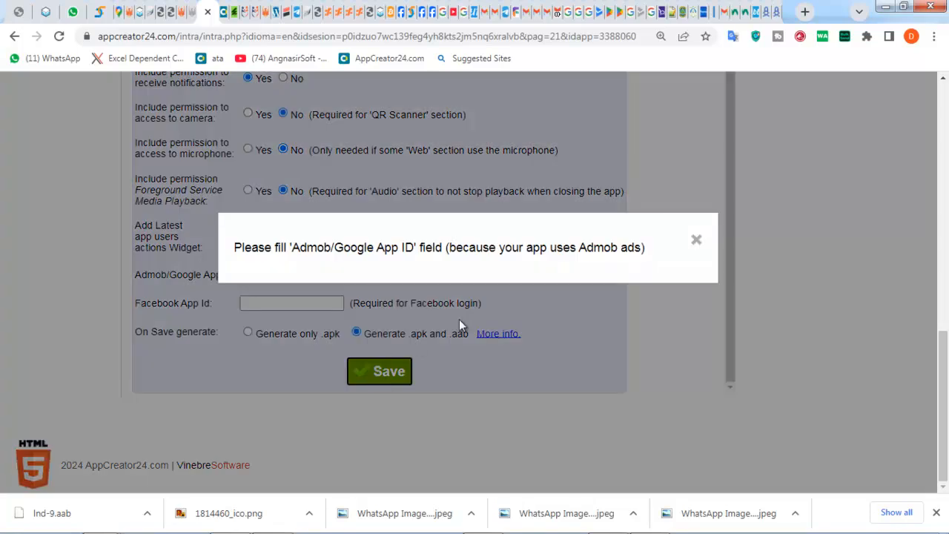
- Fill in the saved Admob app ID, save again and confirm regeneration
click(695, 244)
click(296, 276)
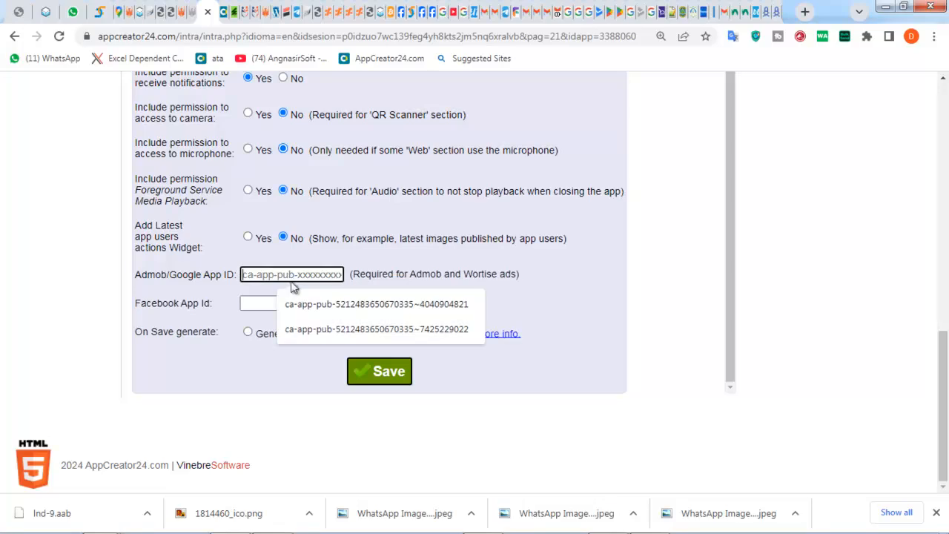
click(301, 305)
click(376, 376)
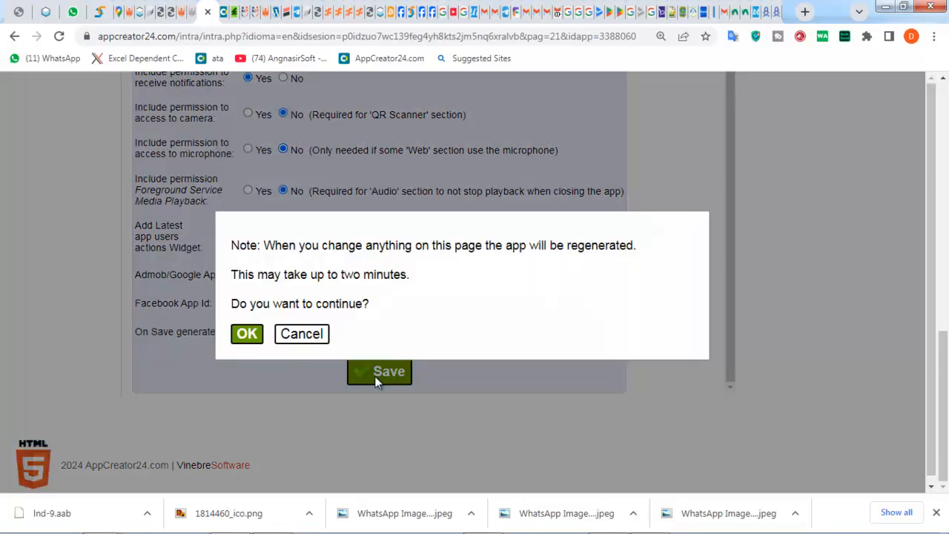
click(247, 334)
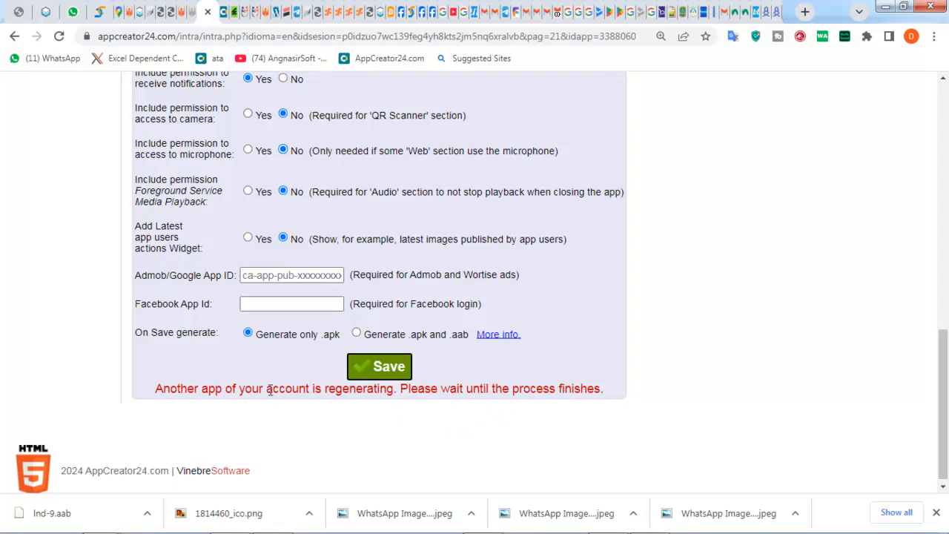
- Delete the 'copy' suffix from the package name and ' (Copy)' from the app name
scroll(267, 377, up, 8)
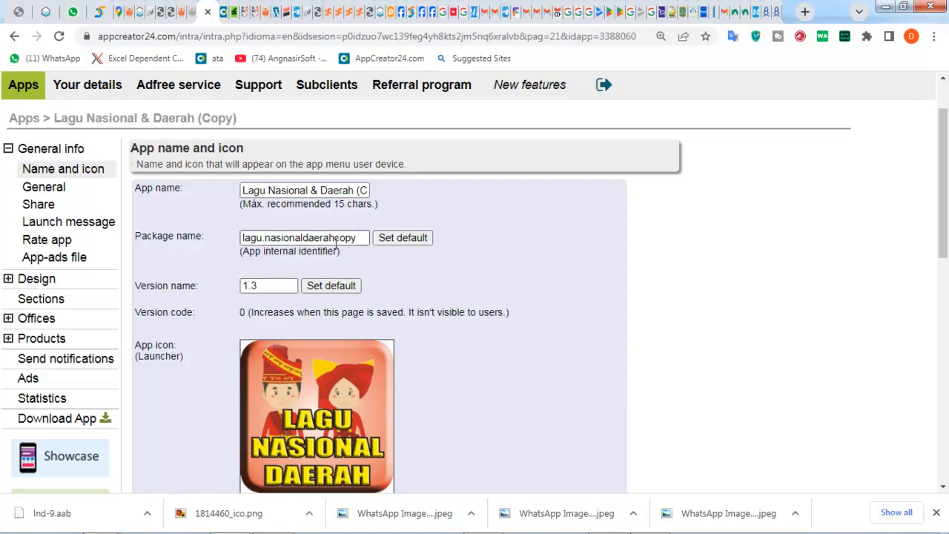
drag(361, 239, 339, 252)
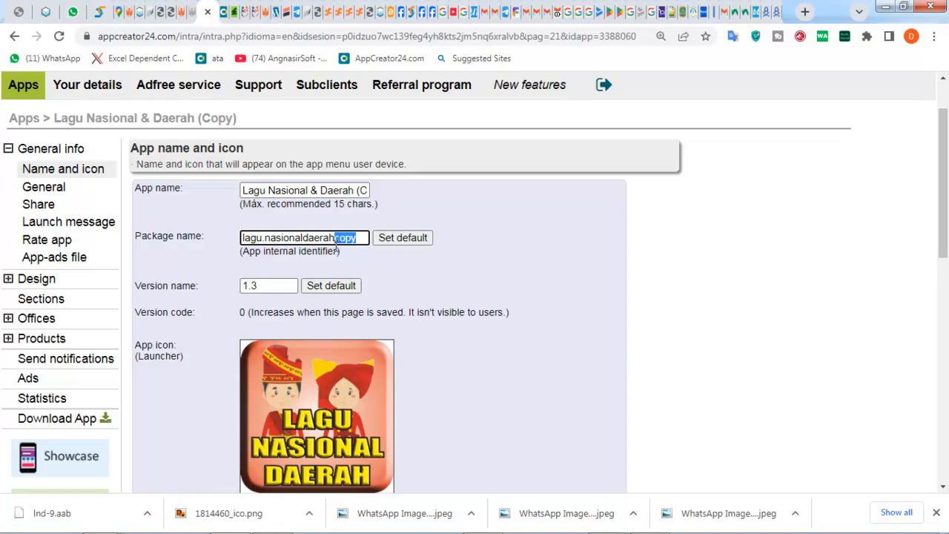
key(BackSpace)
drag(356, 191, 517, 236)
key(BackSpace)
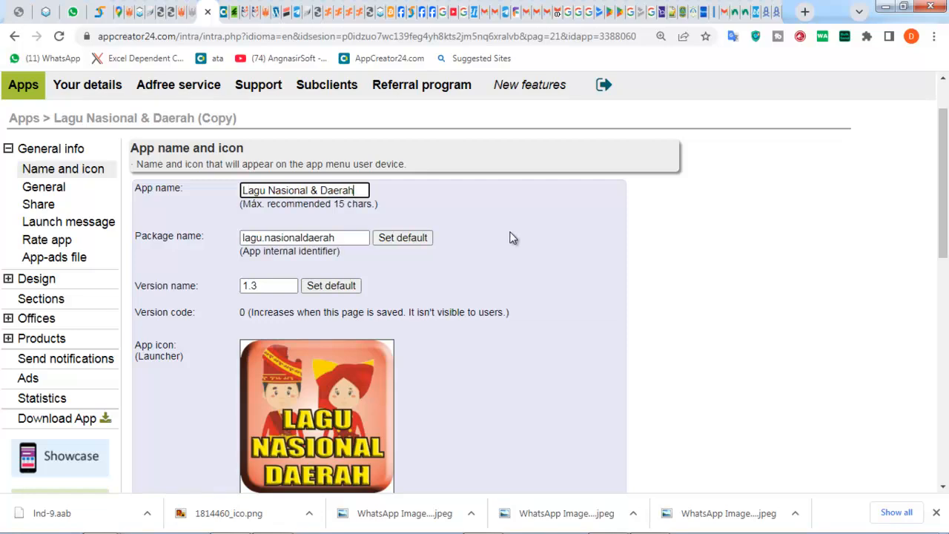
- On the Download app page, reload until the build is ready, then download the .aab file
click(222, 12)
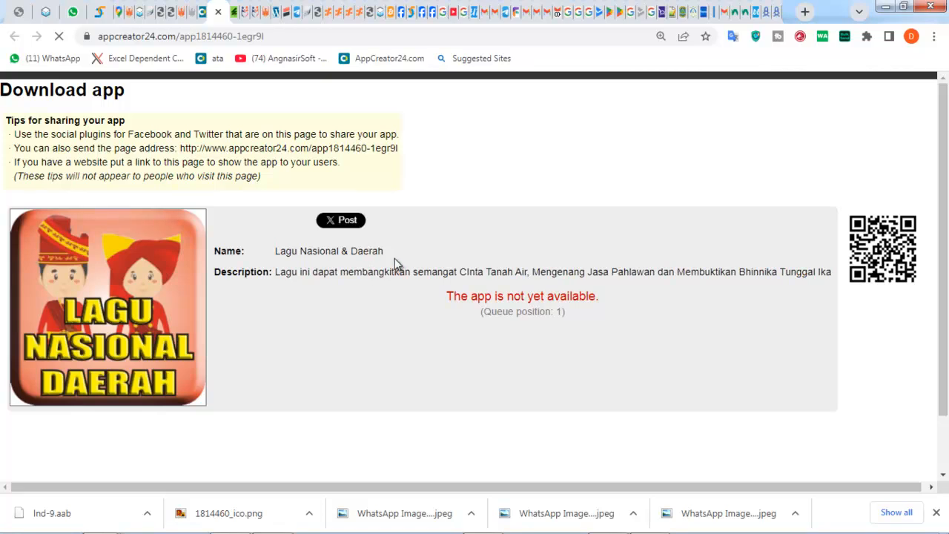
double_click(561, 314)
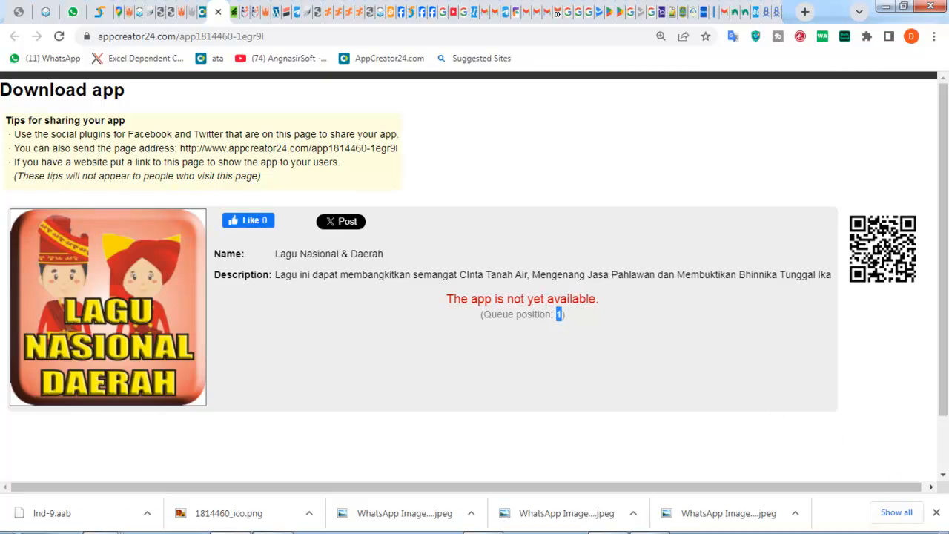
click(60, 36)
click(61, 37)
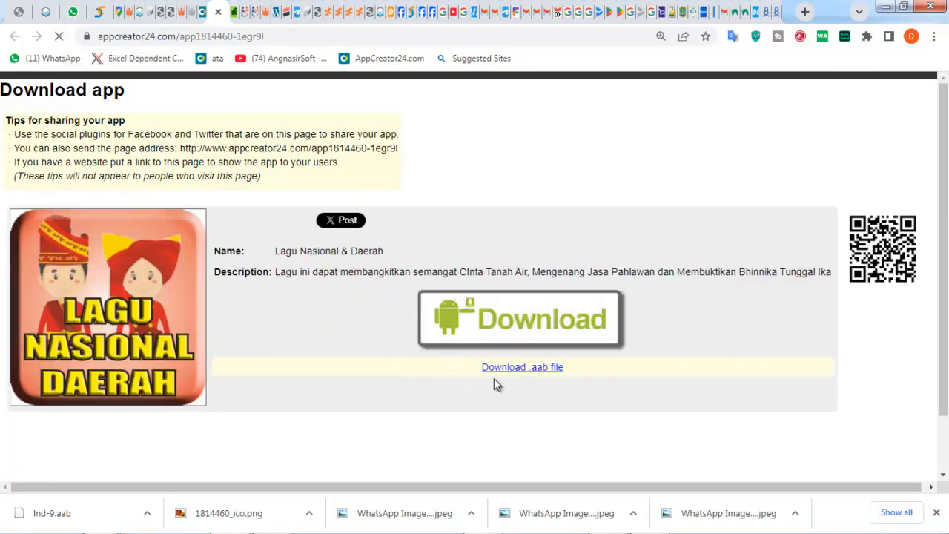
click(506, 376)
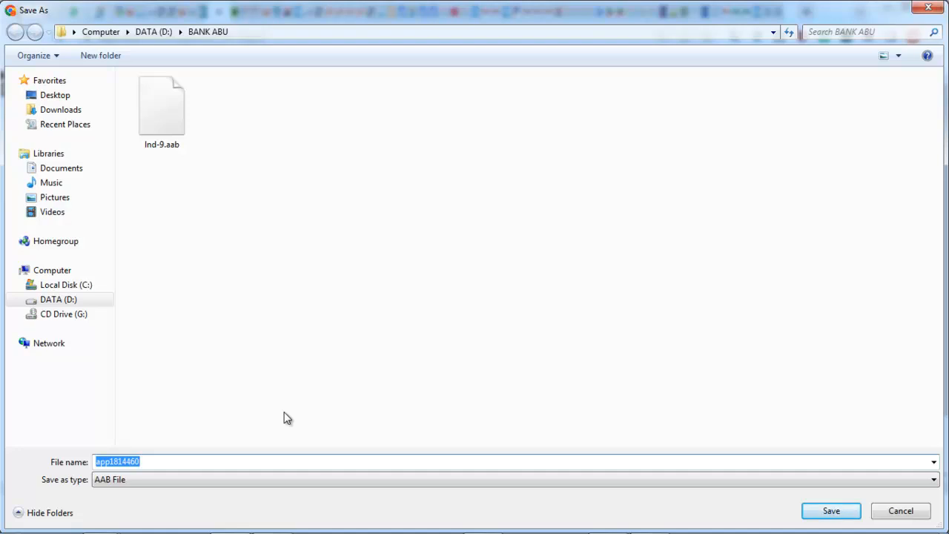
- Save the .aab download as LND-1 in the BANK ABU folder
text(LN)
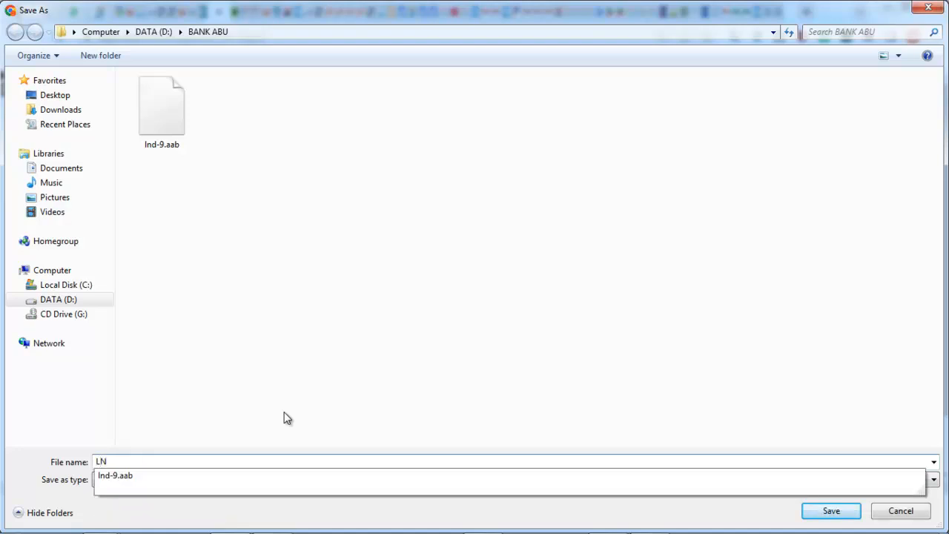
text(D1)
key(BackSpace)
text(-1)
key(Return)
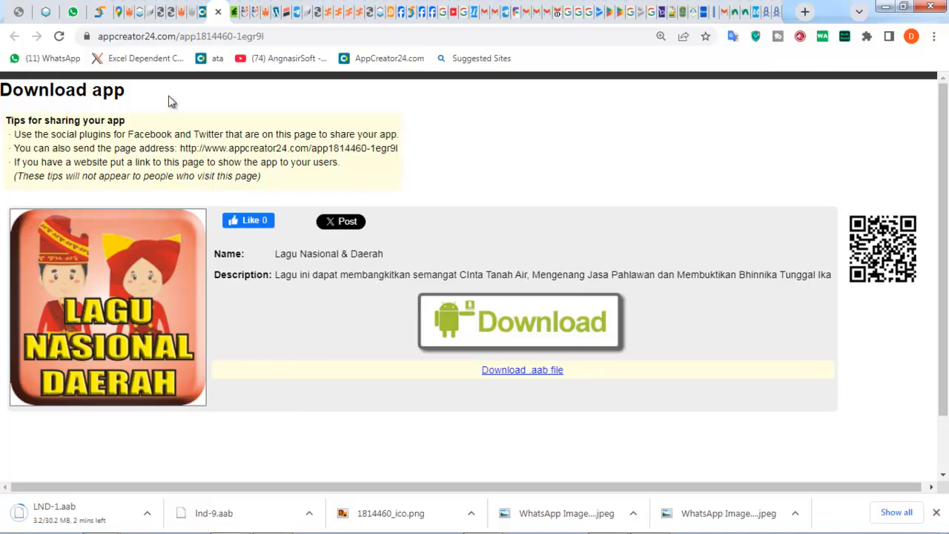
- Reload the AppCreator24 editor and reopen Name and icon under General info
click(201, 14)
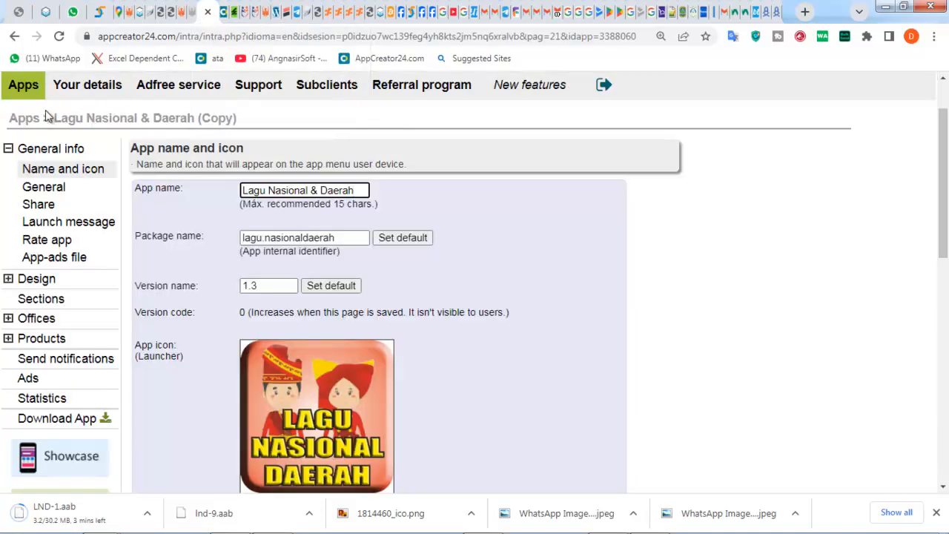
click(59, 37)
scroll(237, 333, down, 10)
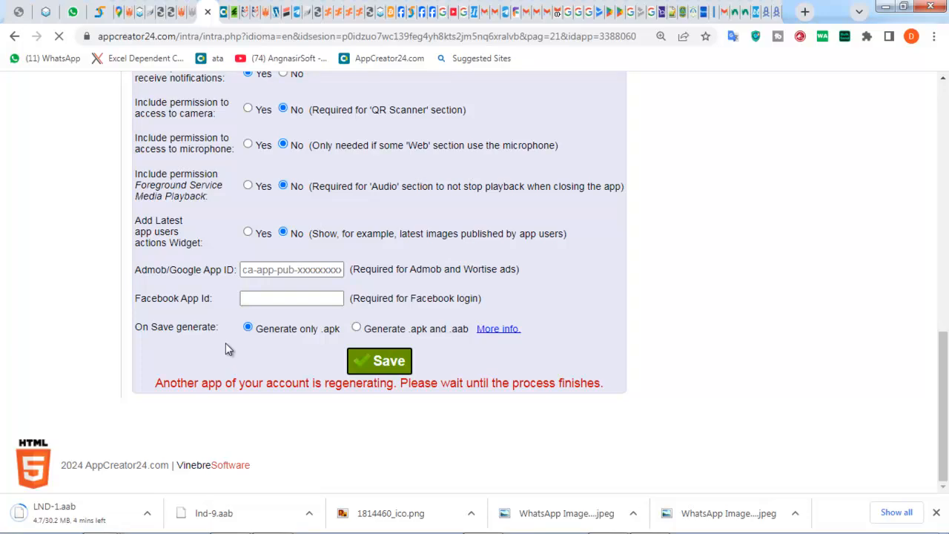
scroll(227, 344, up, 10)
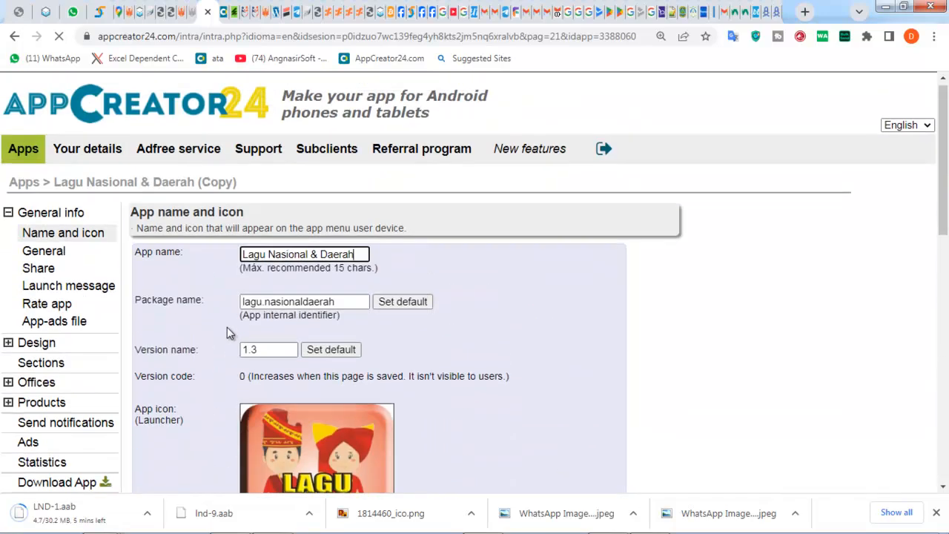
click(44, 273)
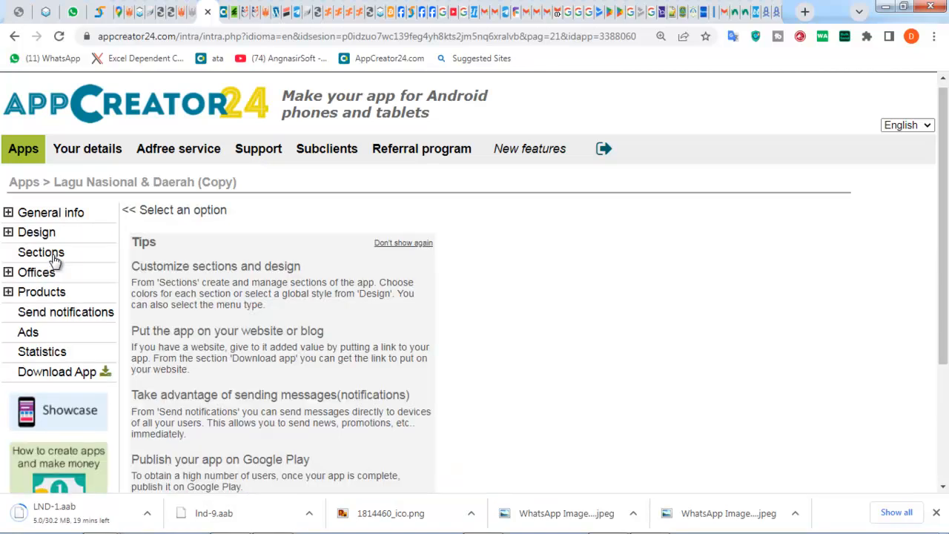
click(8, 213)
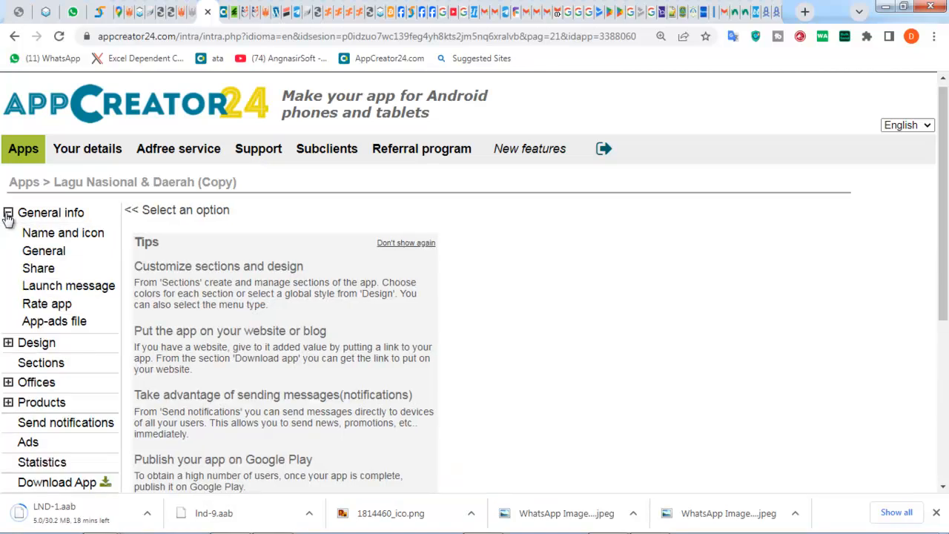
click(33, 238)
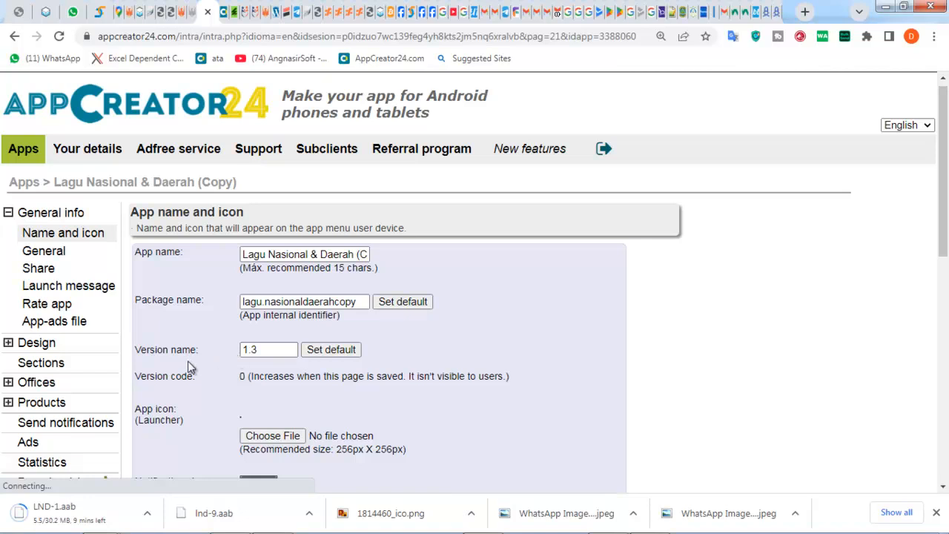
- Reset the version name to its default 9.8 and remove ' (Copy)' from the app name
click(326, 351)
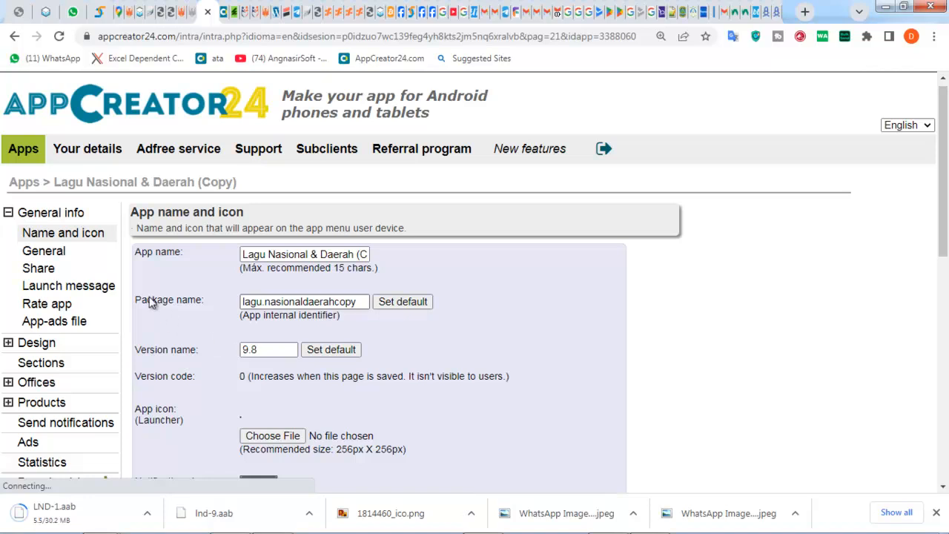
click(252, 304)
click(358, 254)
drag(357, 255, 417, 269)
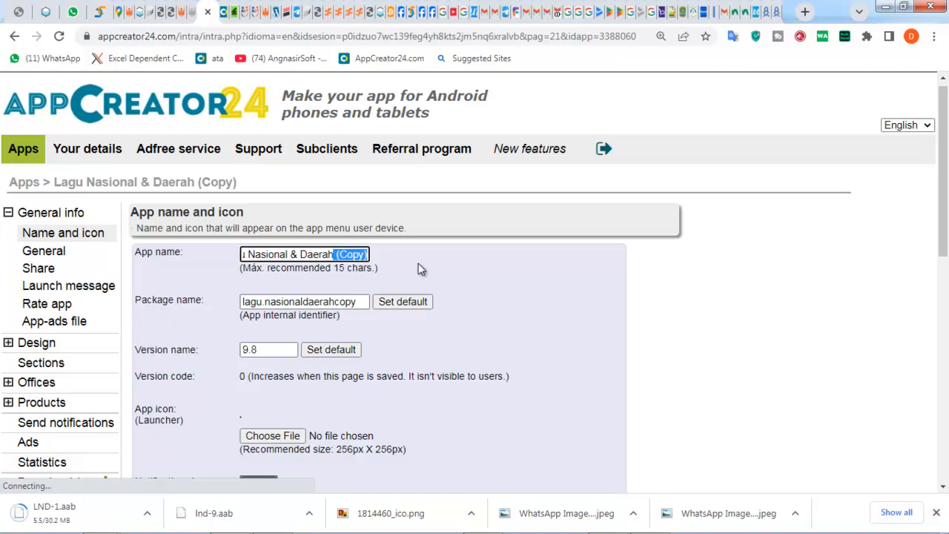
key(BackSpace)
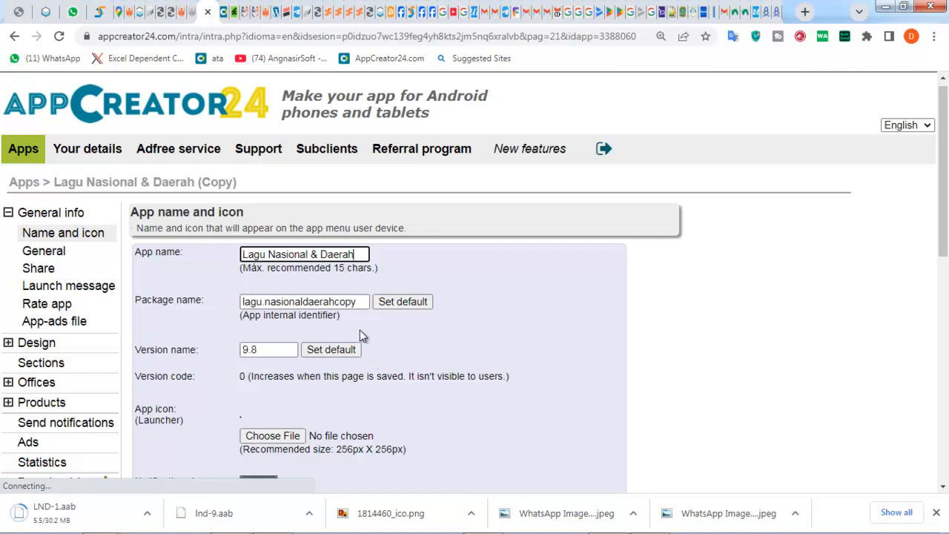
- Remove 'copy' from the package name so it reads lagu.nasionaldaerah
click(360, 302)
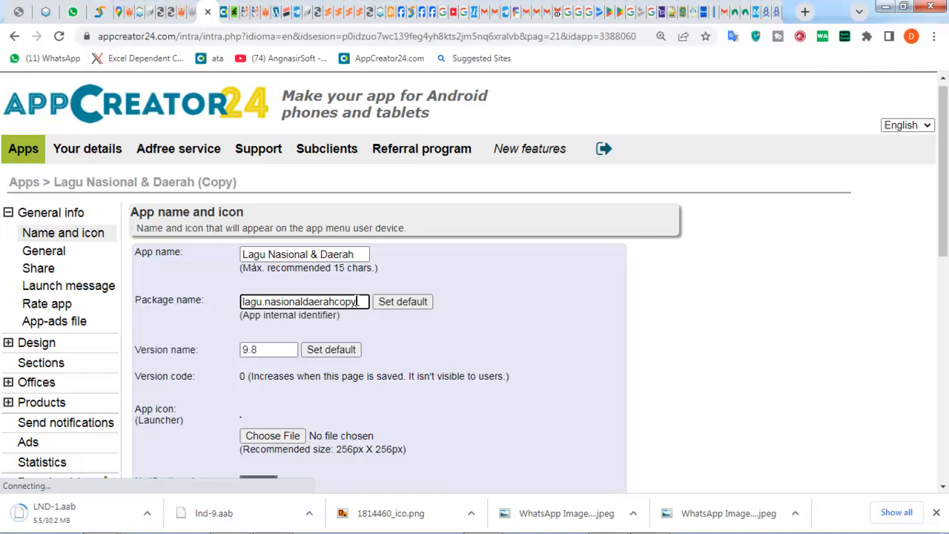
drag(358, 301, 343, 297)
key(BackSpace)
scroll(411, 393, down, 3)
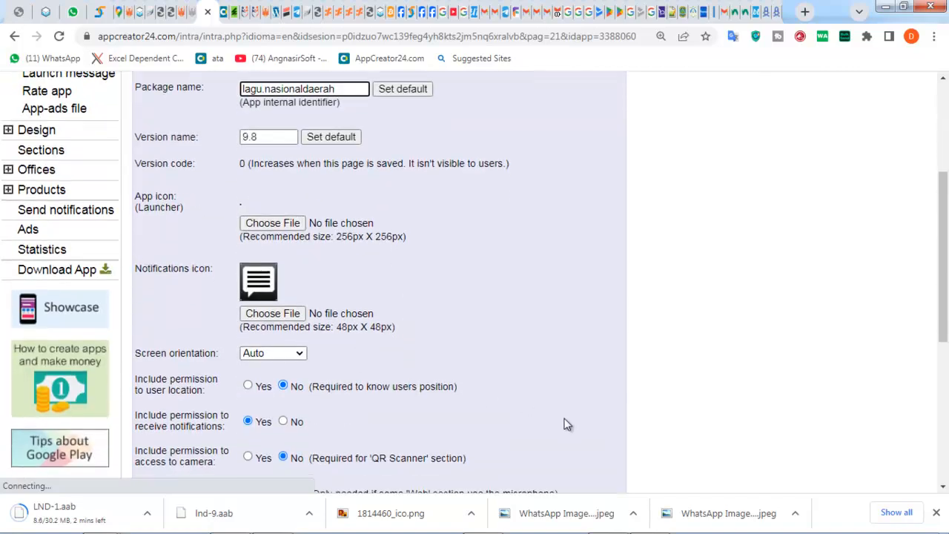
scroll(567, 426, down, 4)
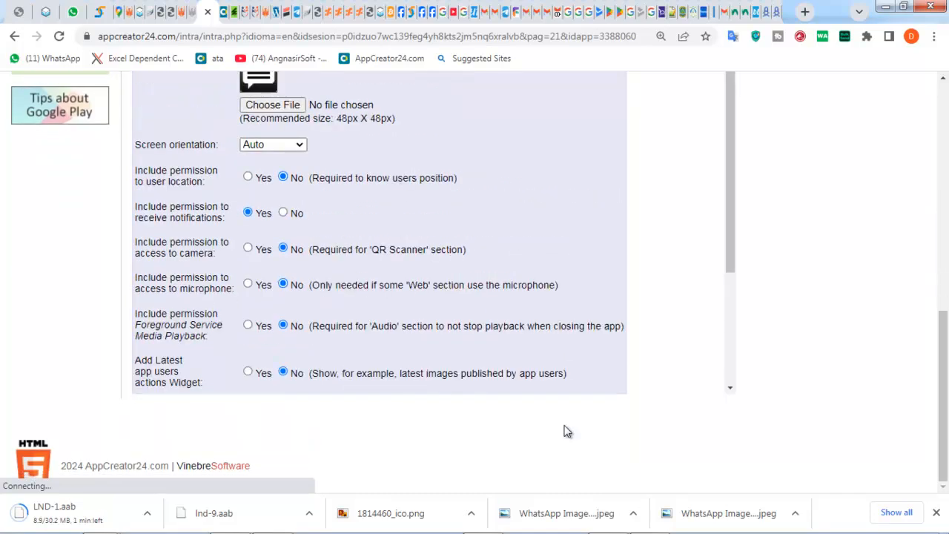
scroll(616, 356, down, 2)
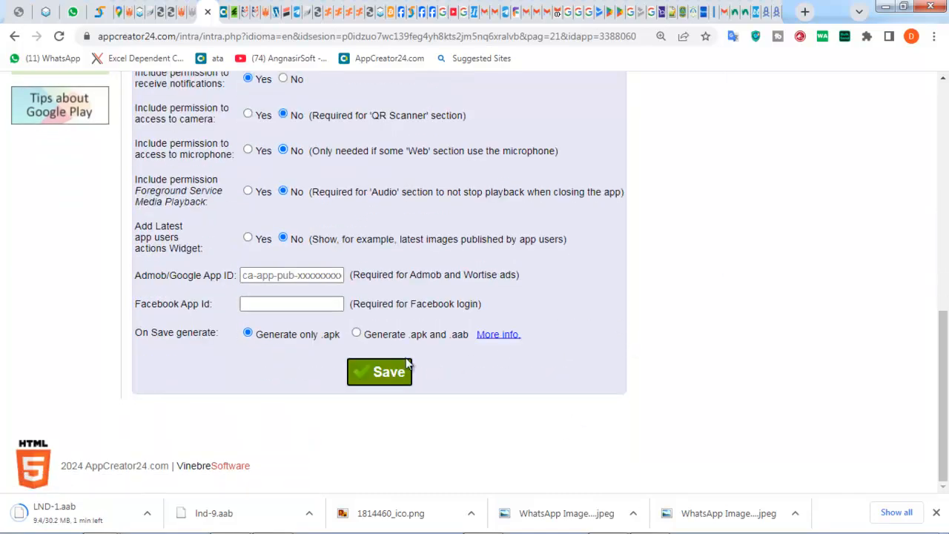
- Choose .apk and .aab generation, fill the saved Admob App ID, save and confirm
click(356, 334)
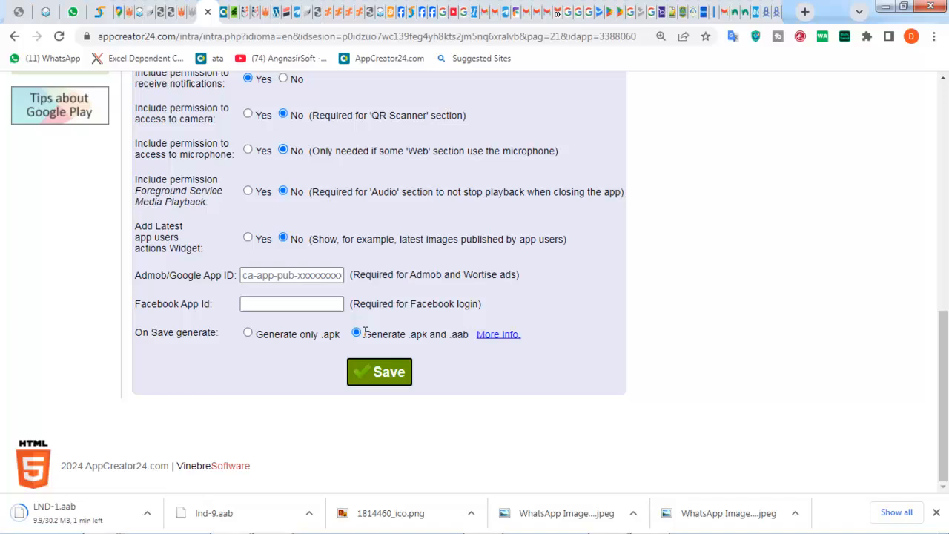
click(387, 374)
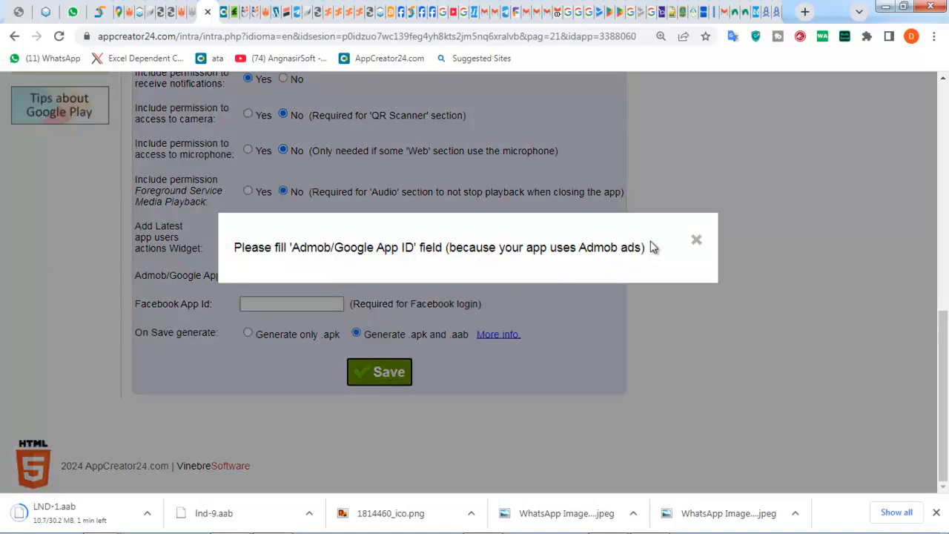
click(696, 240)
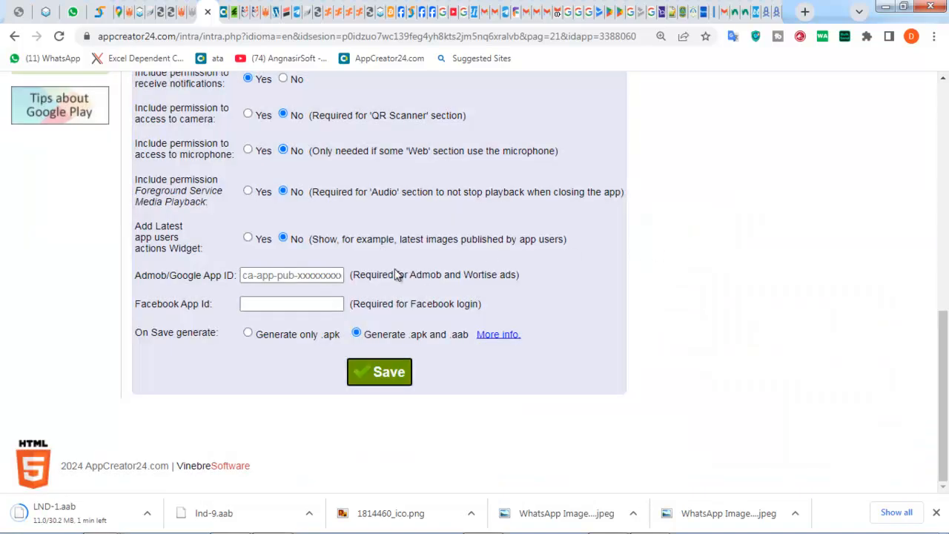
click(319, 272)
click(333, 329)
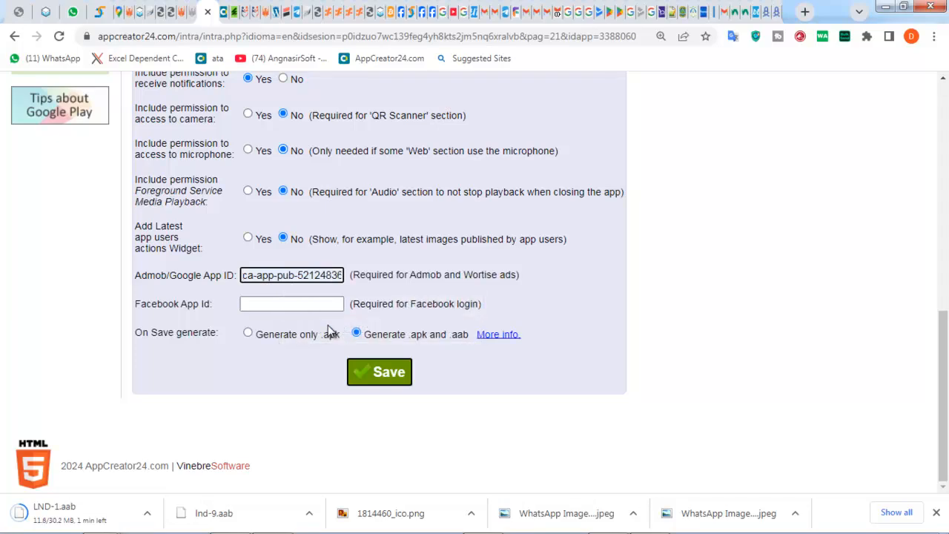
click(356, 376)
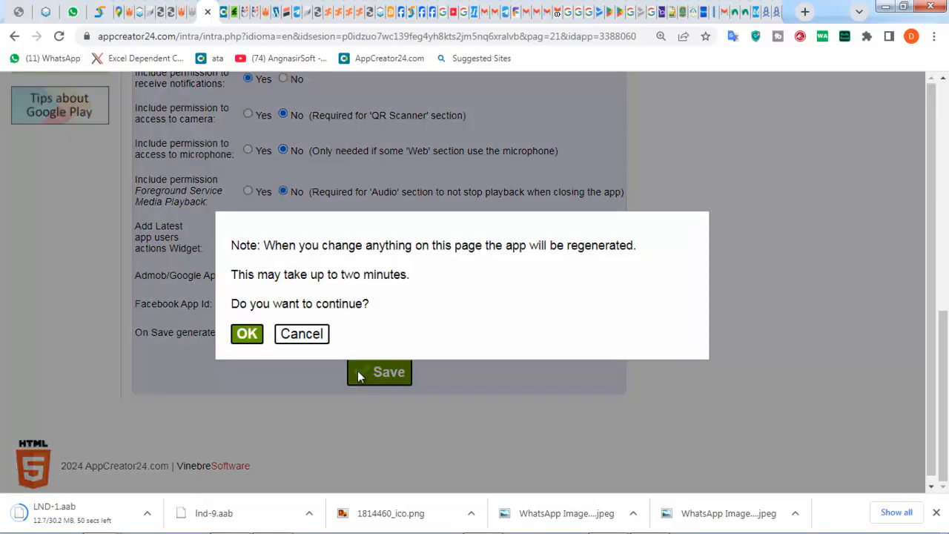
click(247, 334)
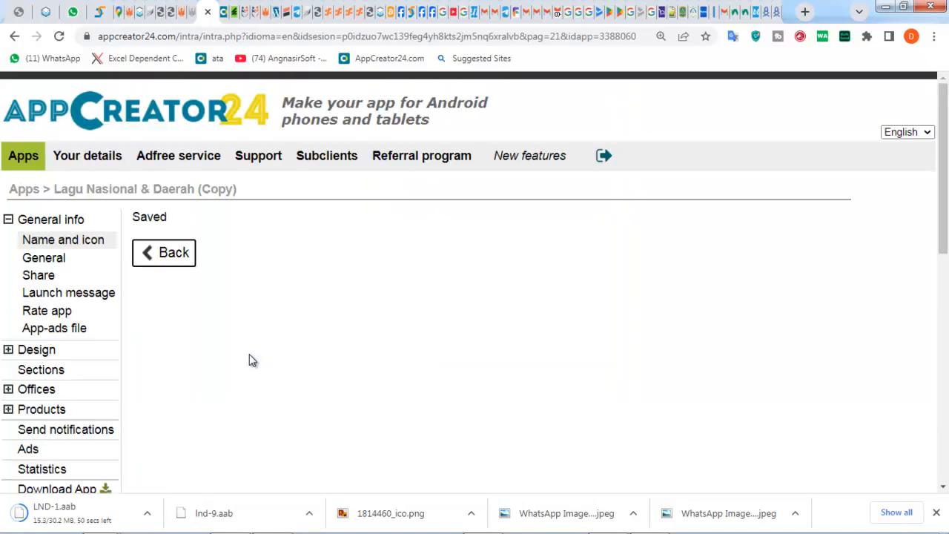
- Go back to the app list and open the second Lagu Nasional & Daerah app's Name and icon page
click(160, 254)
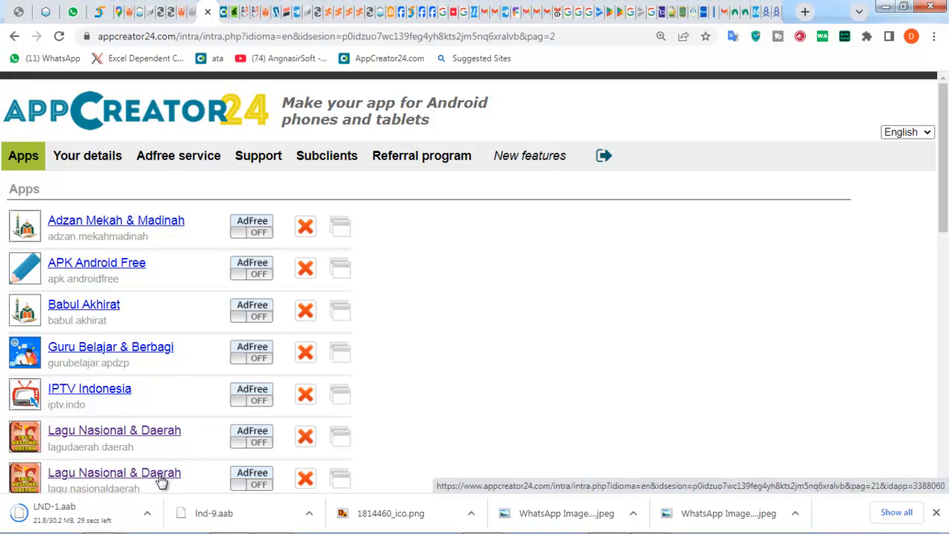
click(161, 478)
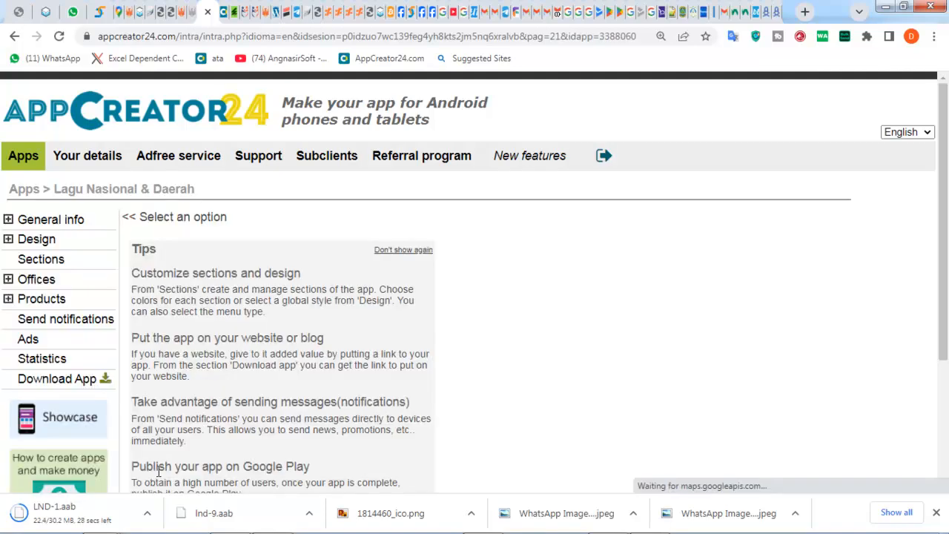
click(7, 220)
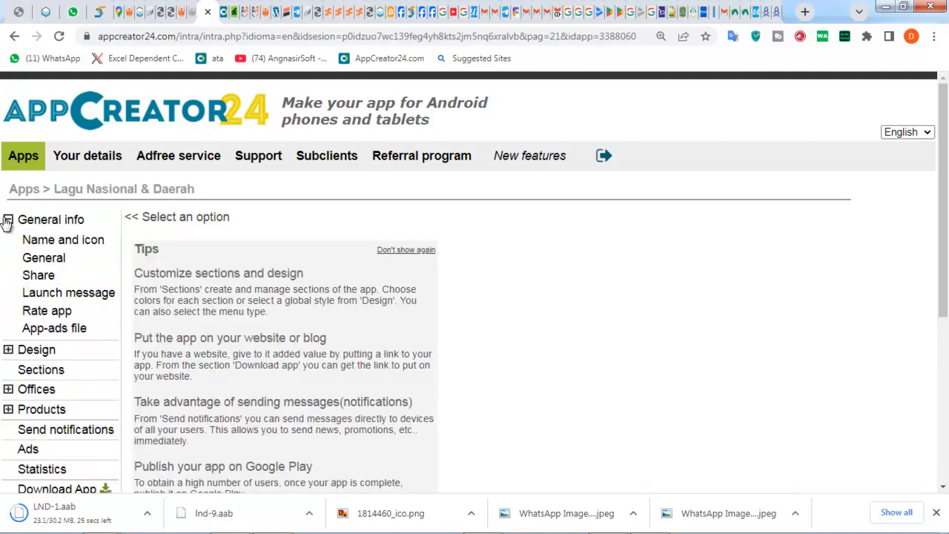
click(31, 242)
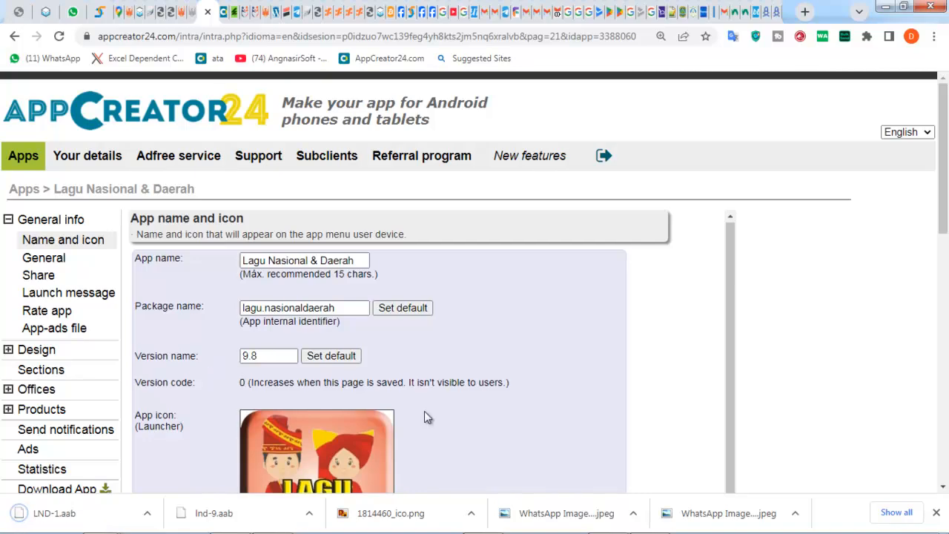
scroll(424, 413, down, 4)
scroll(426, 415, down, 6)
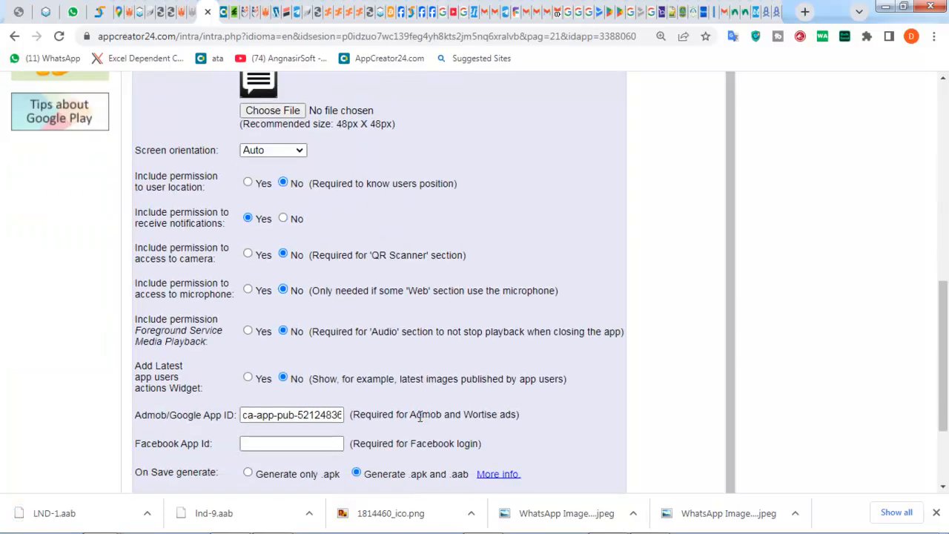
scroll(514, 310, up, 10)
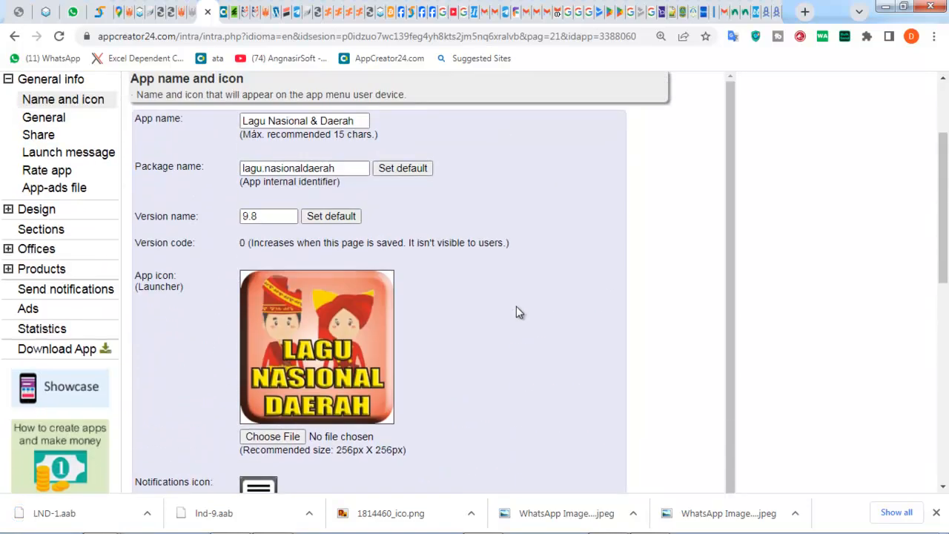
- Disconnect VeePN and return to the Play Console release page
click(755, 42)
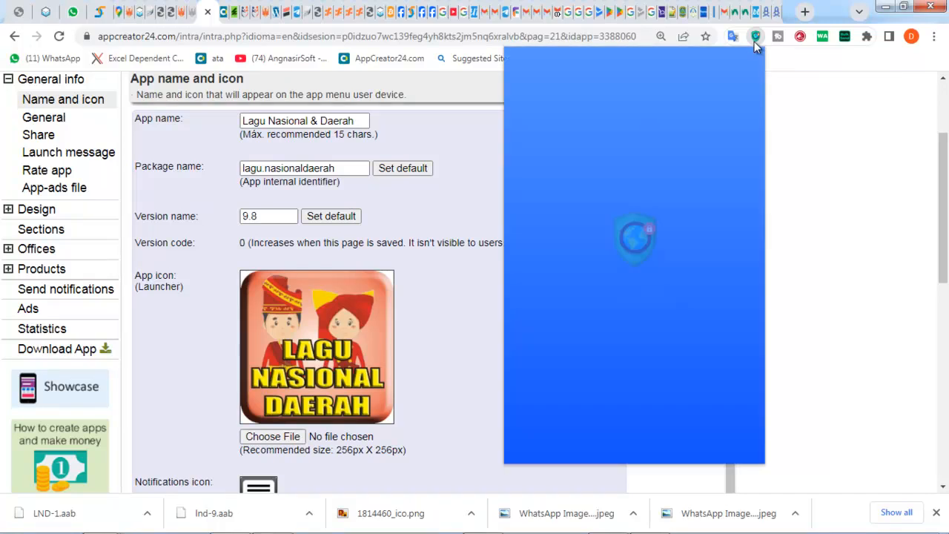
click(625, 169)
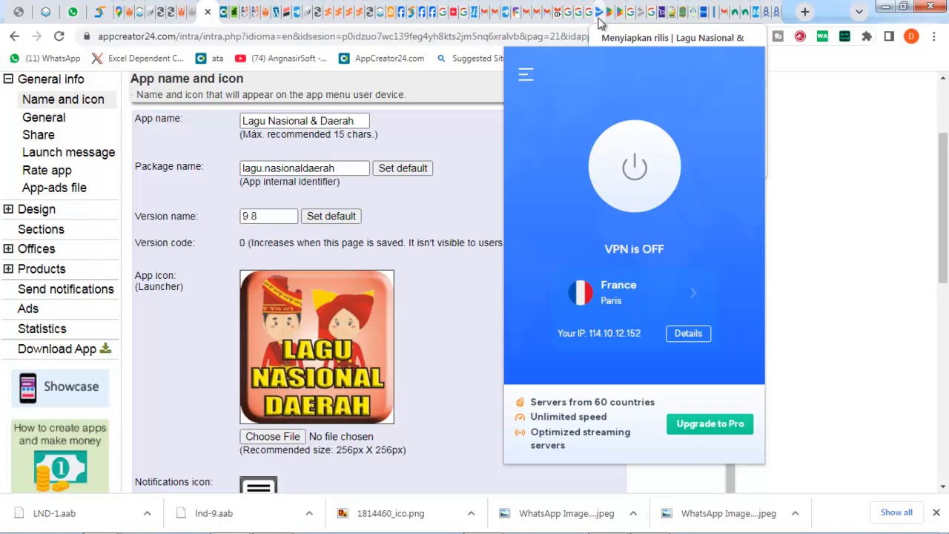
click(598, 20)
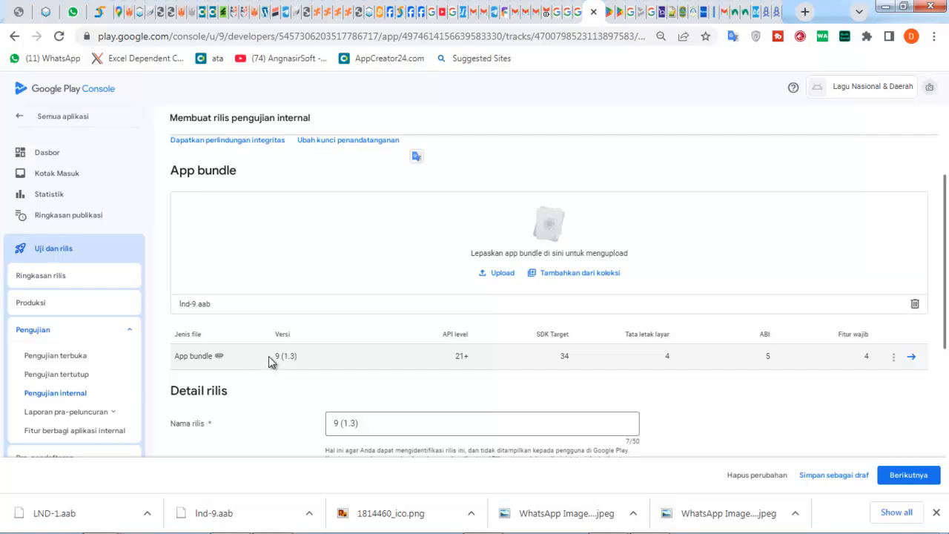
- Remove the Ind-9.aab bundle and delete the draft internal testing release
click(916, 311)
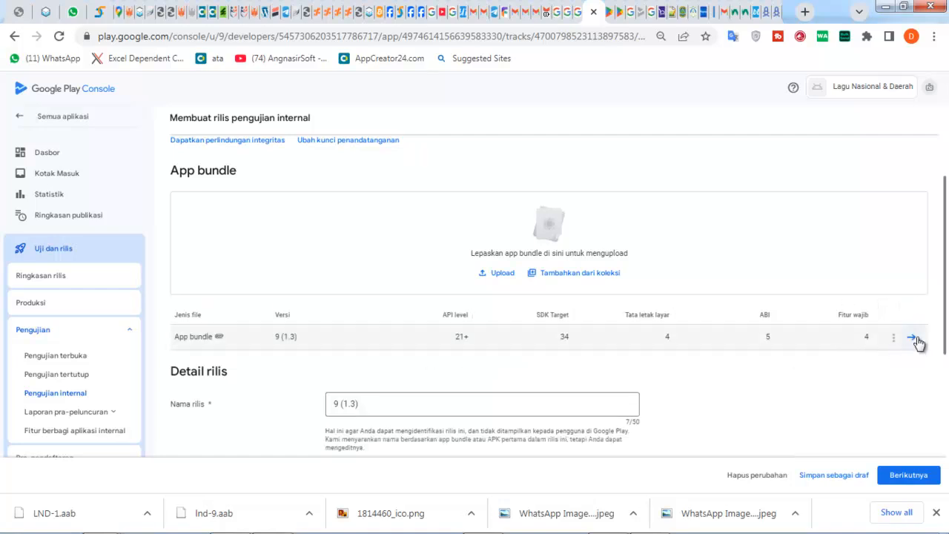
click(913, 338)
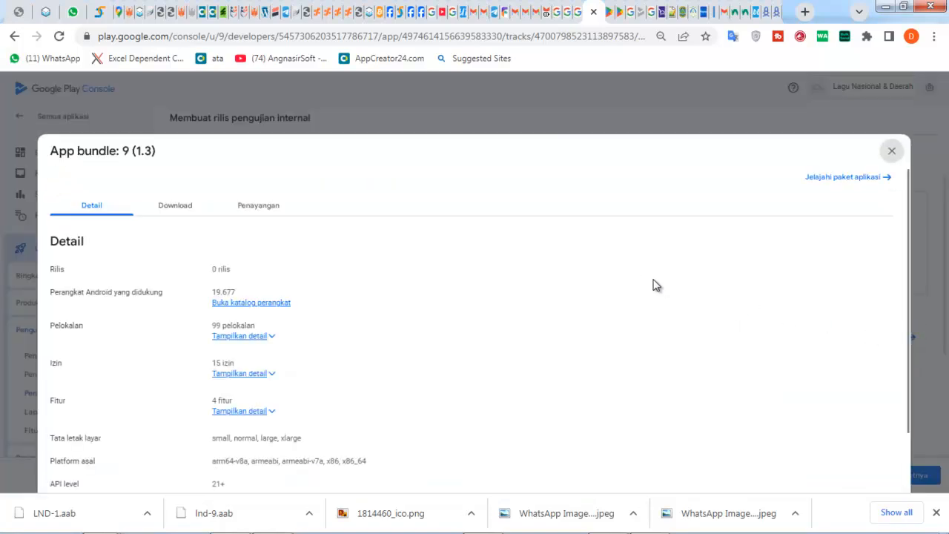
click(890, 155)
scroll(715, 300, up, 2)
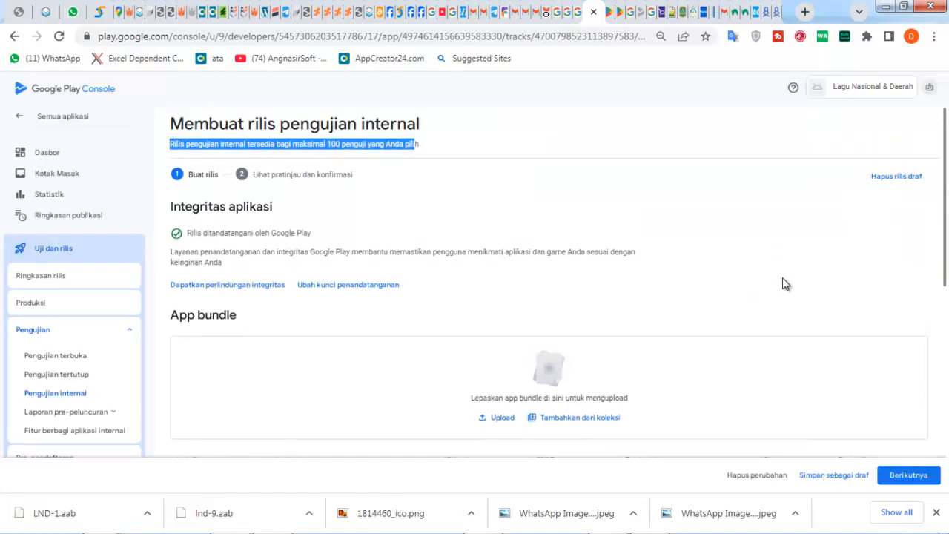
click(882, 179)
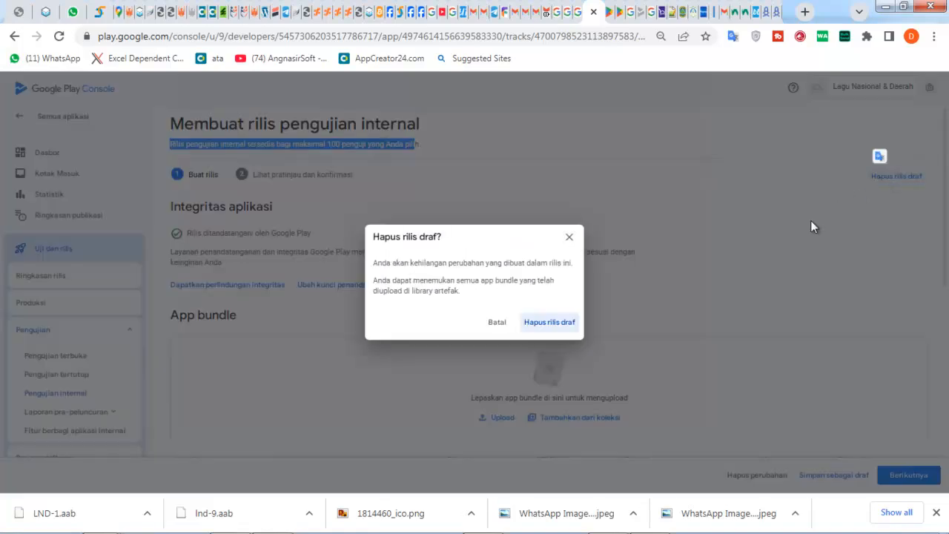
click(541, 323)
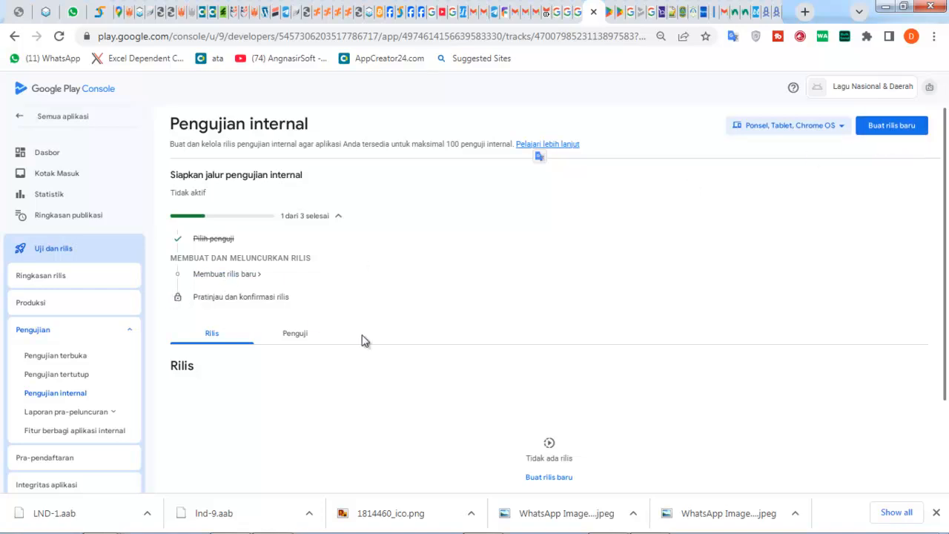
- Start a new internal testing release (Buat rilis baru) and upload the LND-1.aab app bundle
click(537, 478)
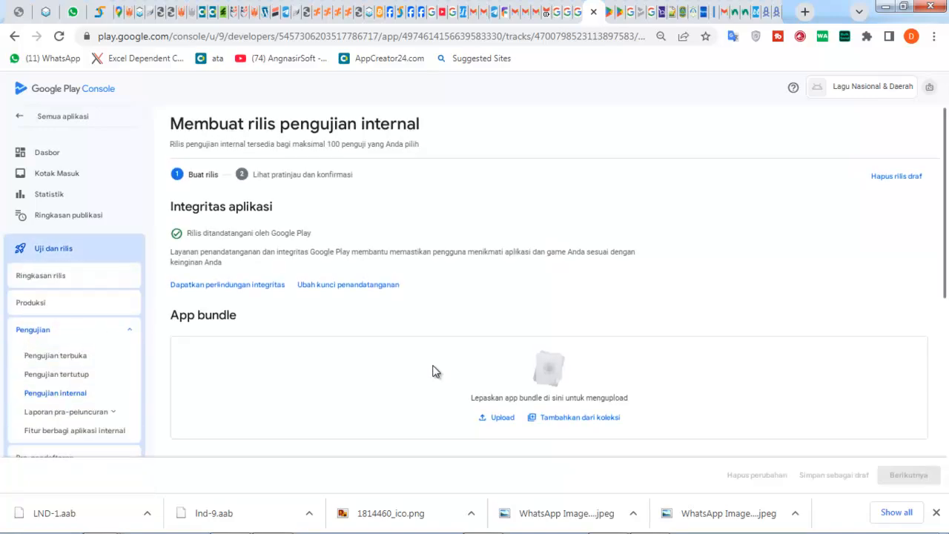
click(496, 419)
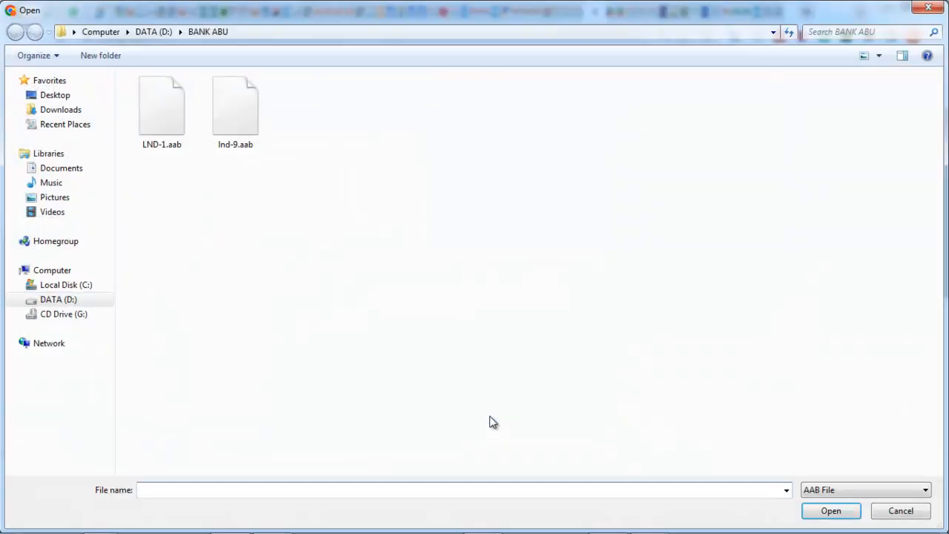
double_click(156, 109)
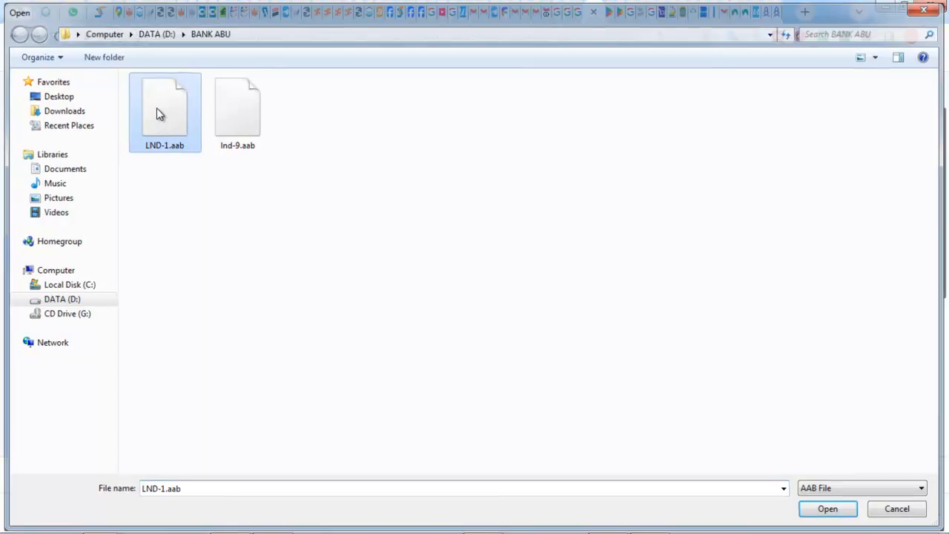
scroll(572, 360, down, 3)
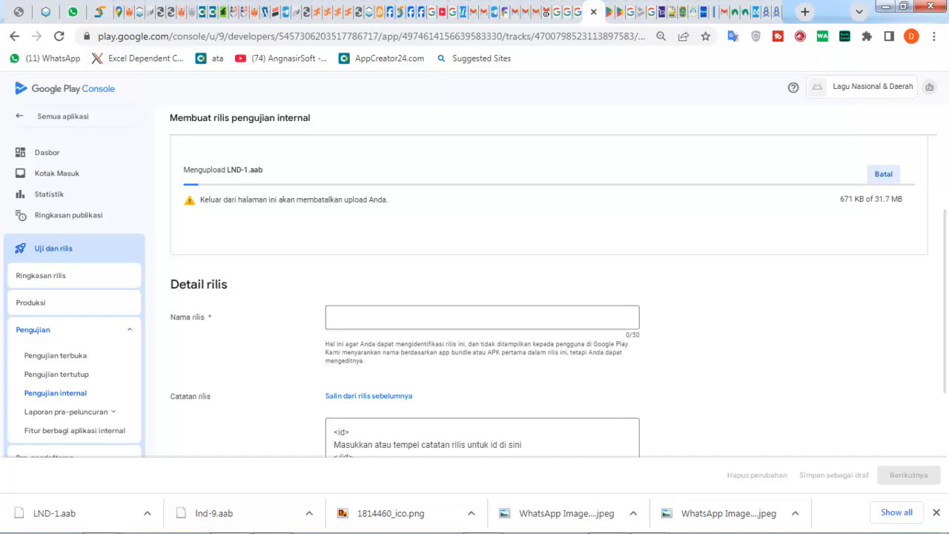
click(271, 519)
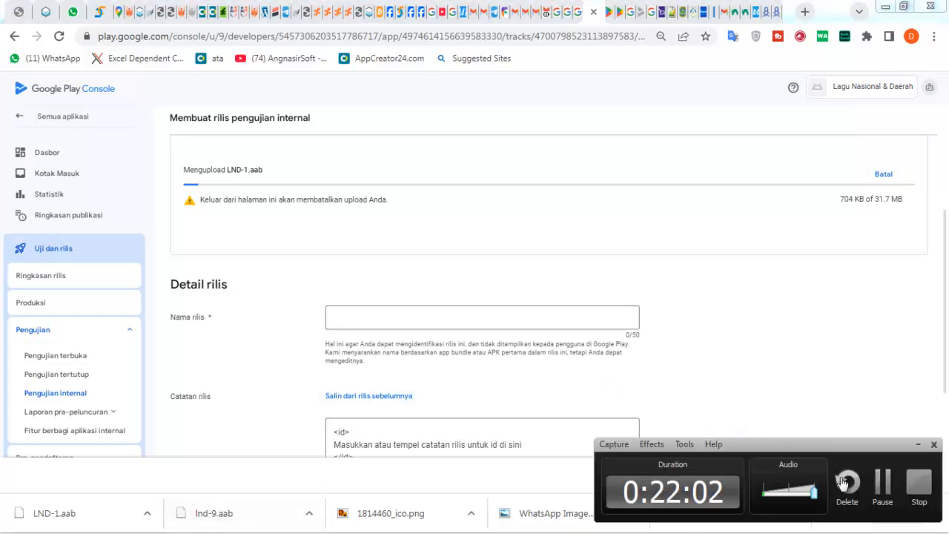